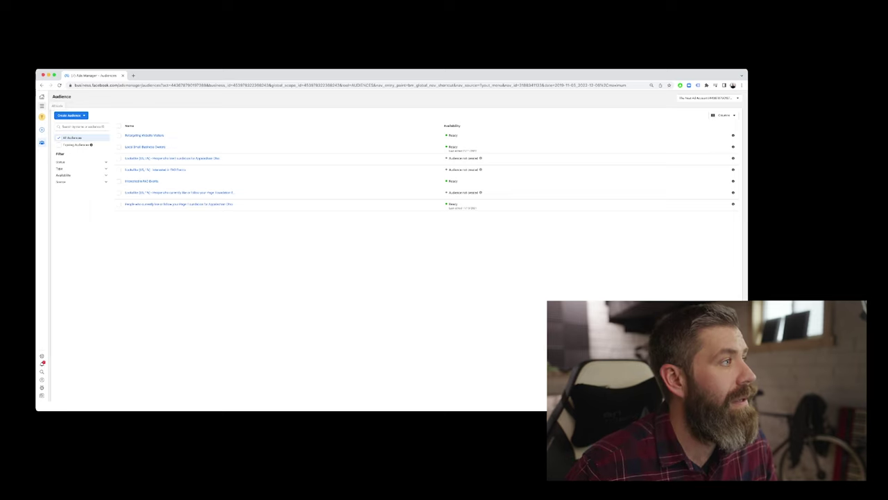
- Start creating a custom audience from the audience list
click(41, 105)
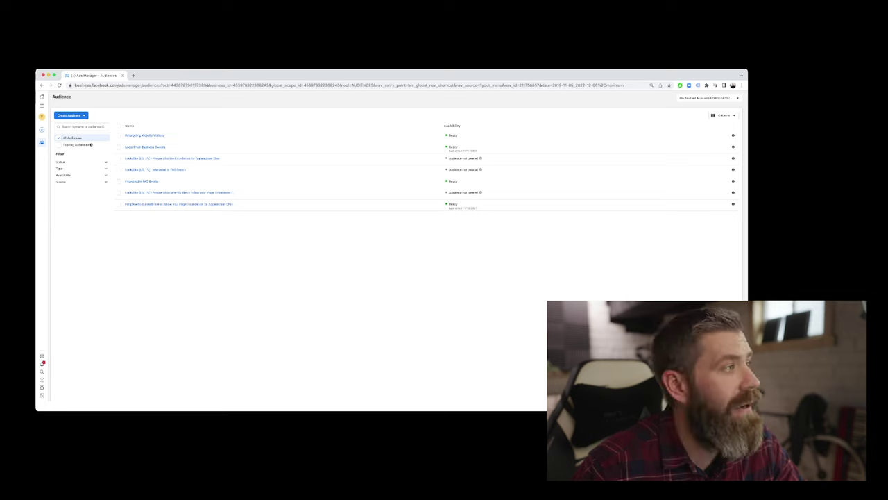
click(71, 116)
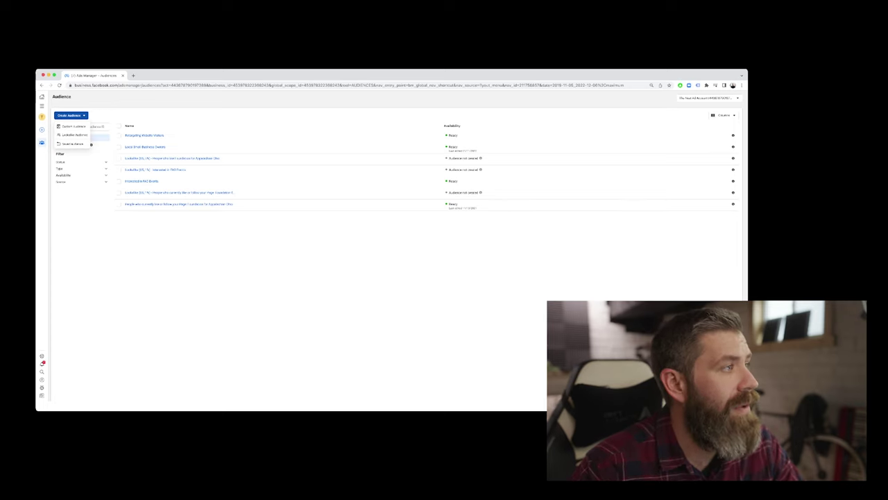
click(73, 126)
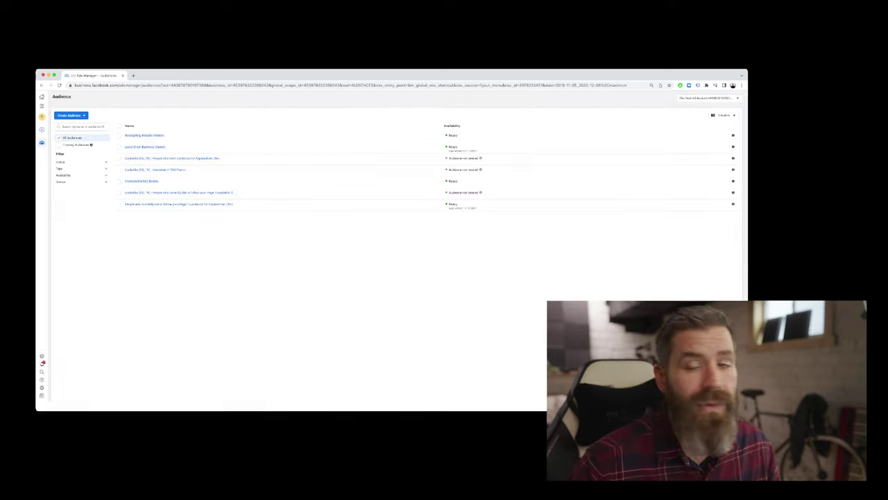
- Start a lookalike audience and choose the pixel from the value-based sources as its source
click(71, 115)
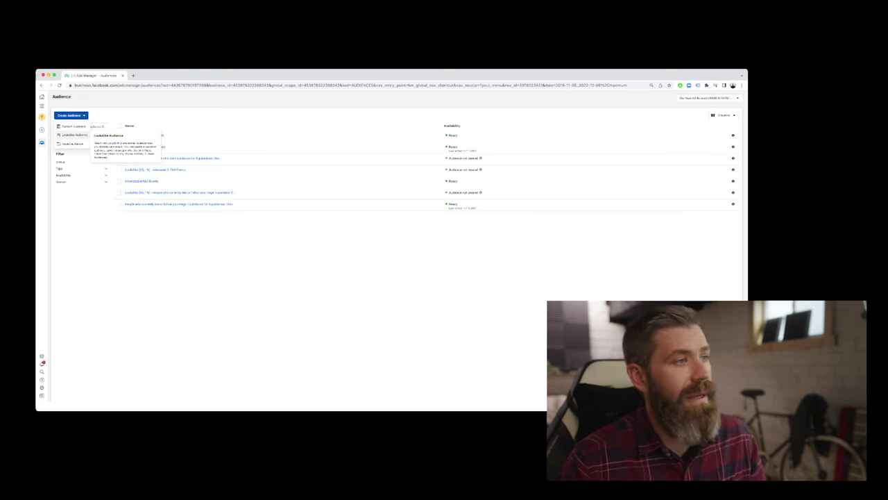
click(74, 135)
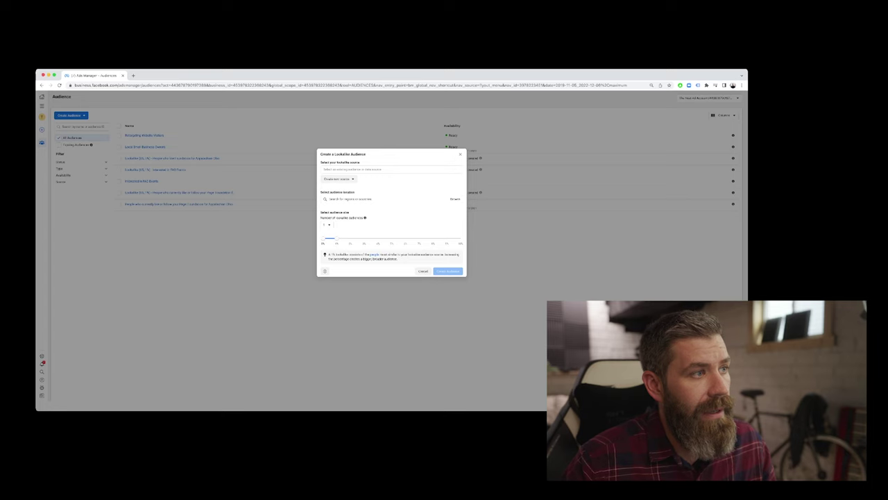
click(391, 169)
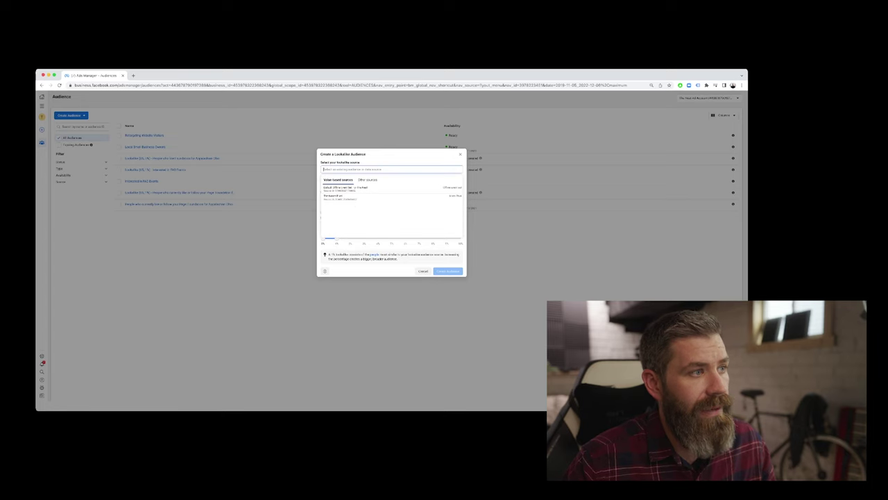
mouse_move(391, 197)
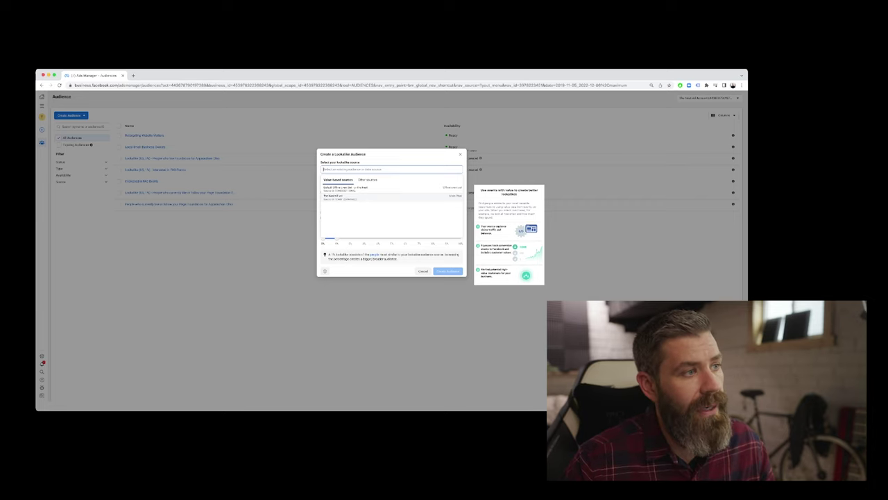
click(337, 196)
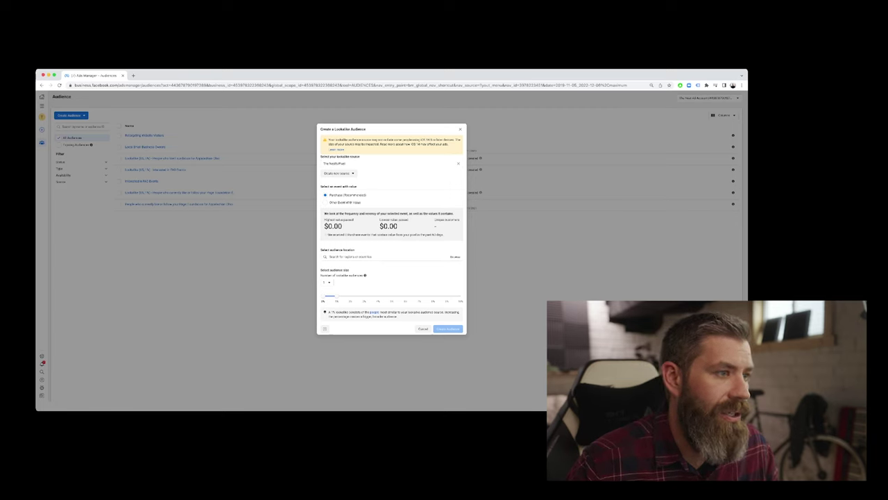
- Examine the region options available for the lookalike audience's location
click(384, 256)
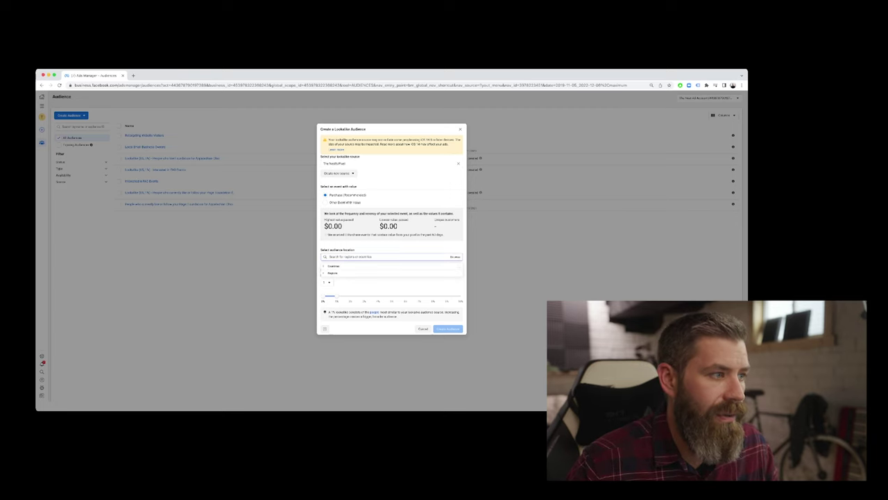
click(333, 273)
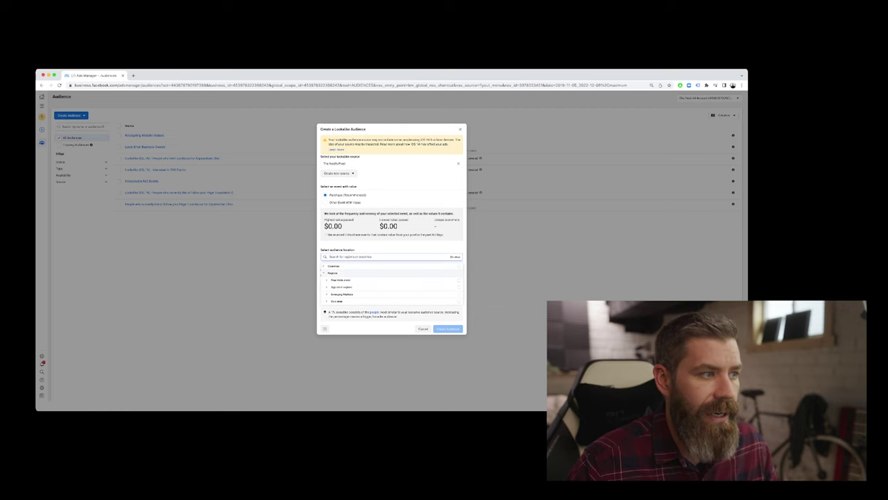
mouse_move(342, 287)
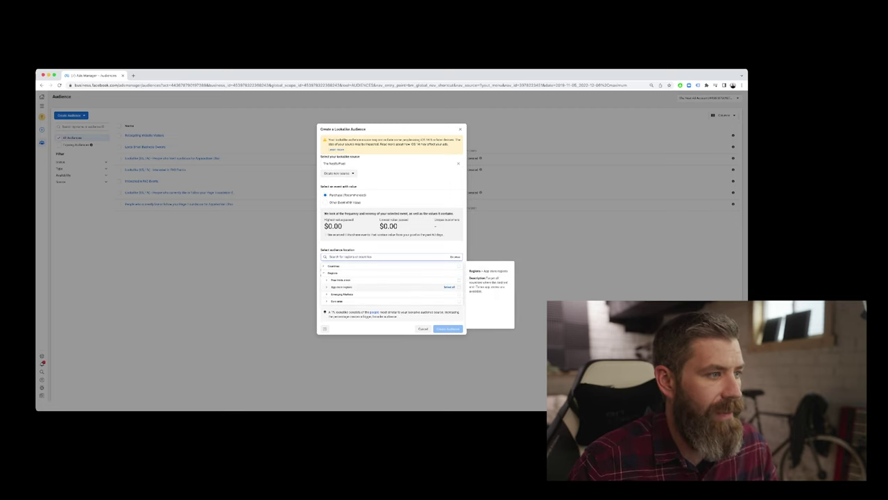
key(Escape)
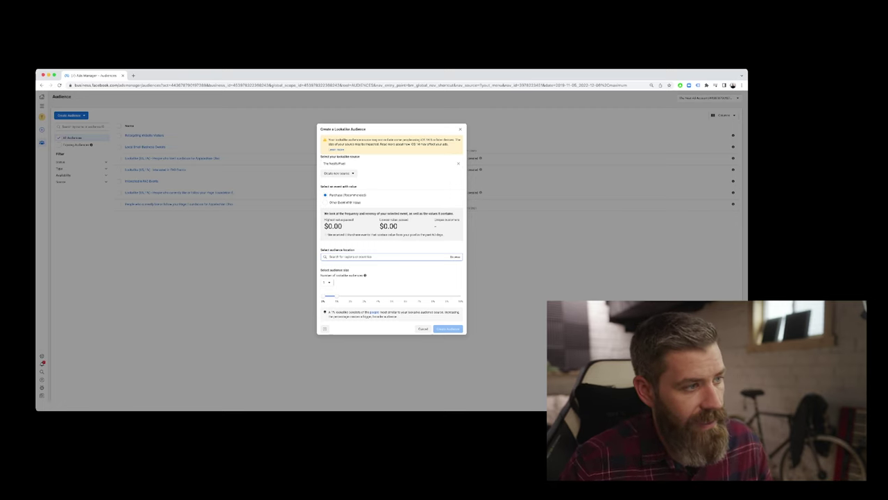
- Check the choices for the number of lookalike audiences, set the audience size to 5%, and discard the lookalike audience
click(328, 282)
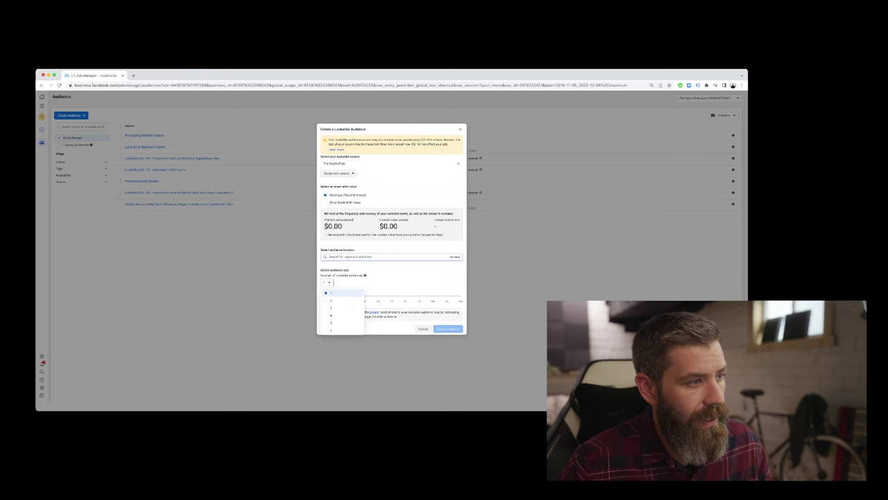
key(Escape)
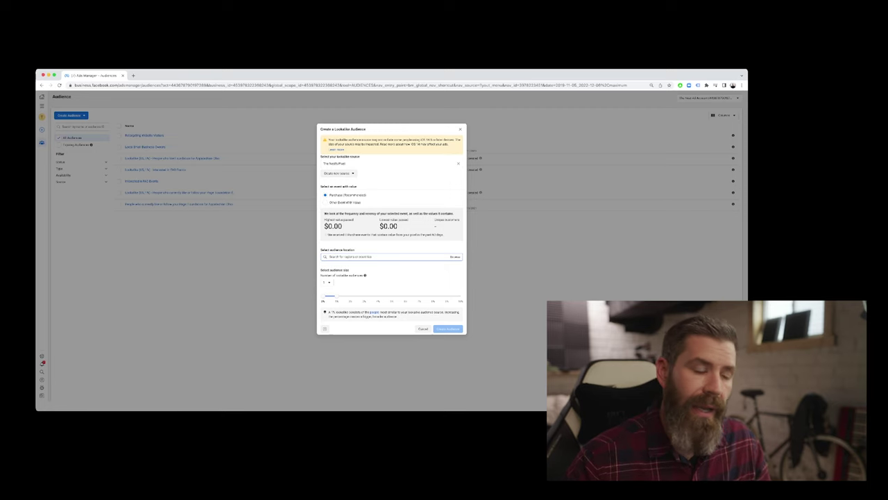
drag(336, 296, 392, 295)
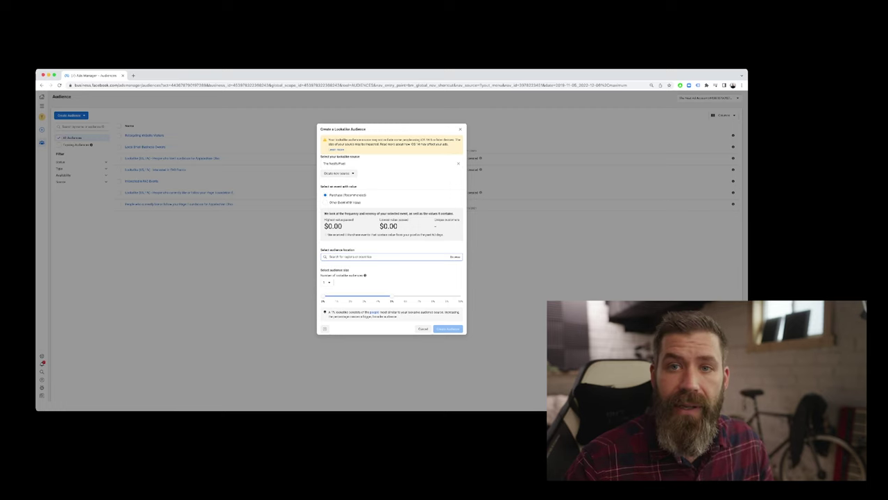
key(Escape)
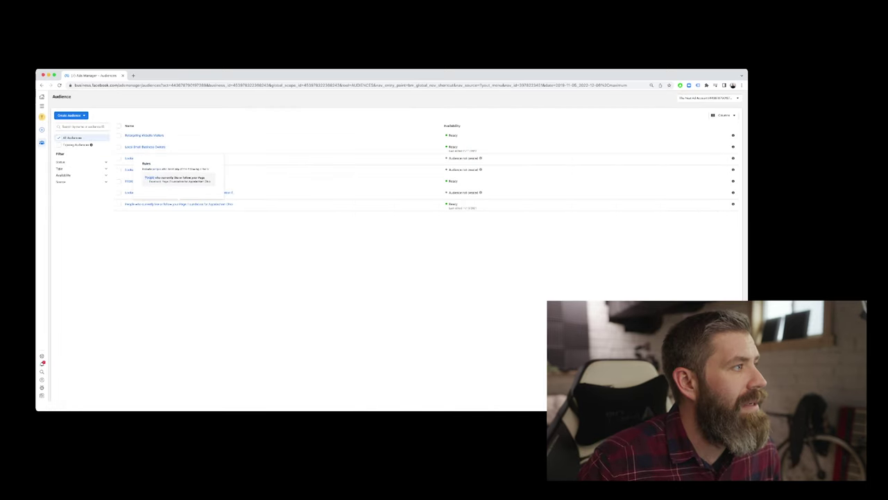
- Start a new saved audience and name it "Audience #1"
click(70, 114)
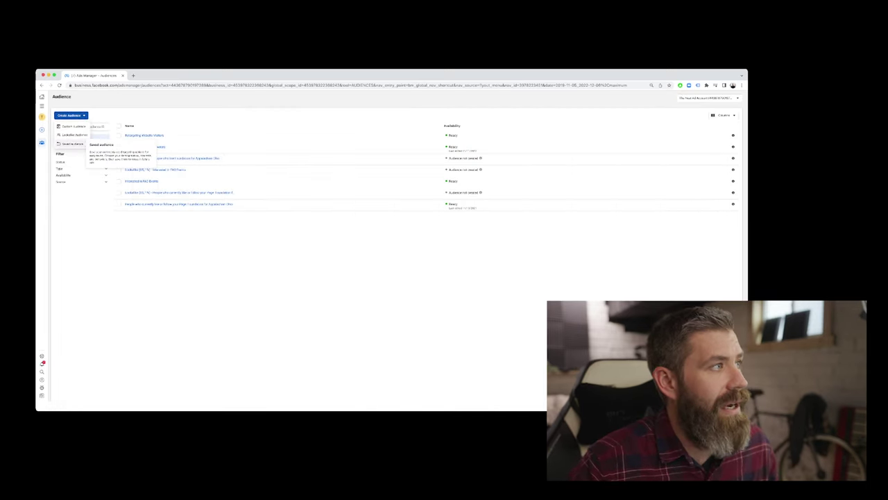
click(72, 143)
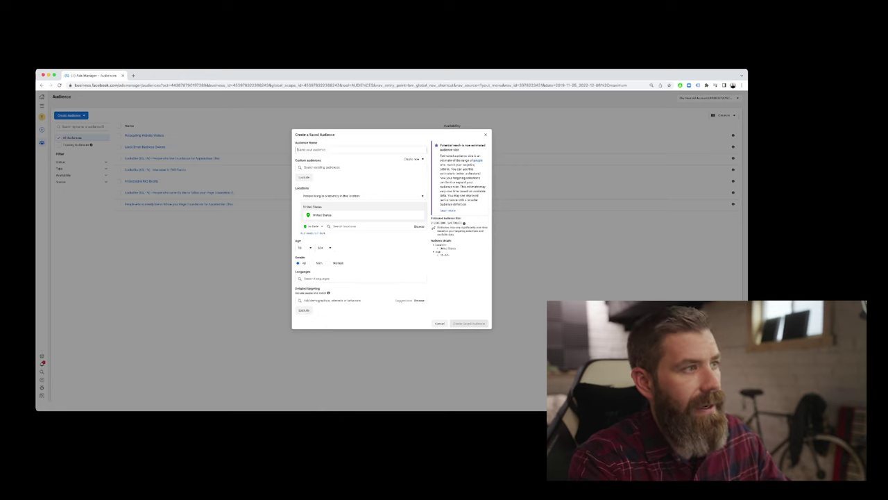
text(Audien)
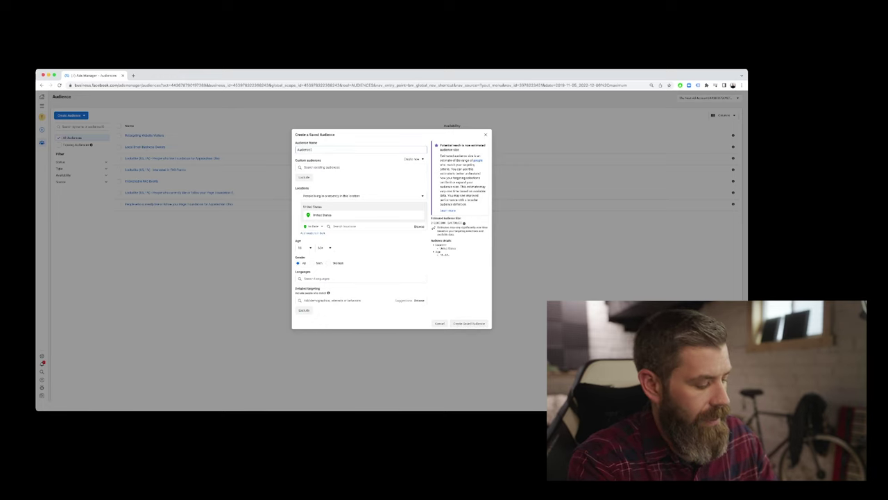
text(ce #1)
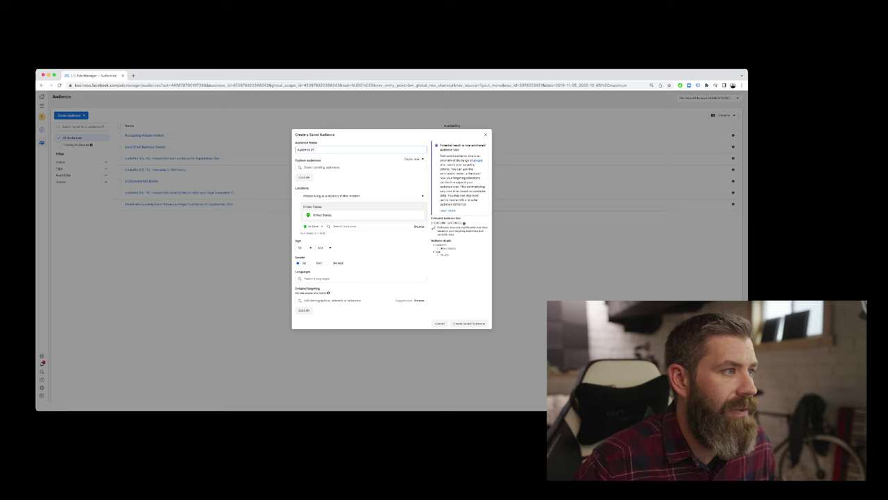
- Limit the saved audience's location targeting to "People living in this location"
mouse_move(312, 188)
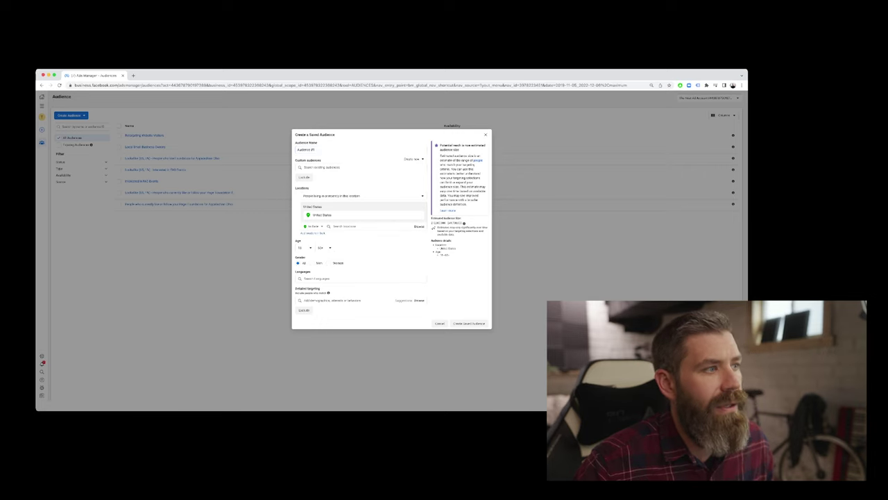
click(362, 196)
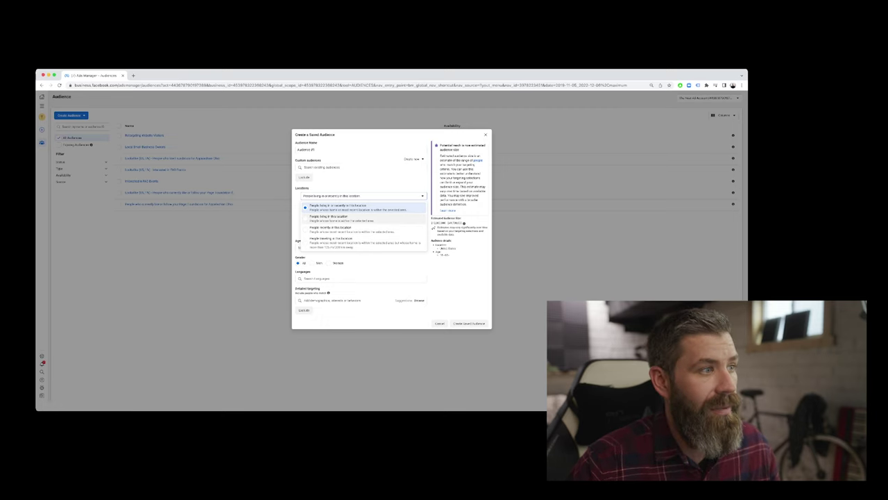
click(329, 217)
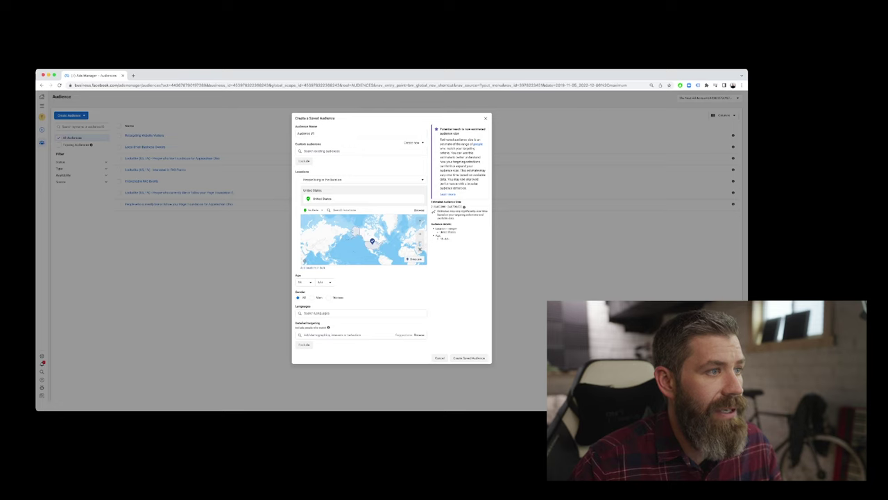
- Replace United States with Washington D. C. as the saved audience's target location
click(419, 199)
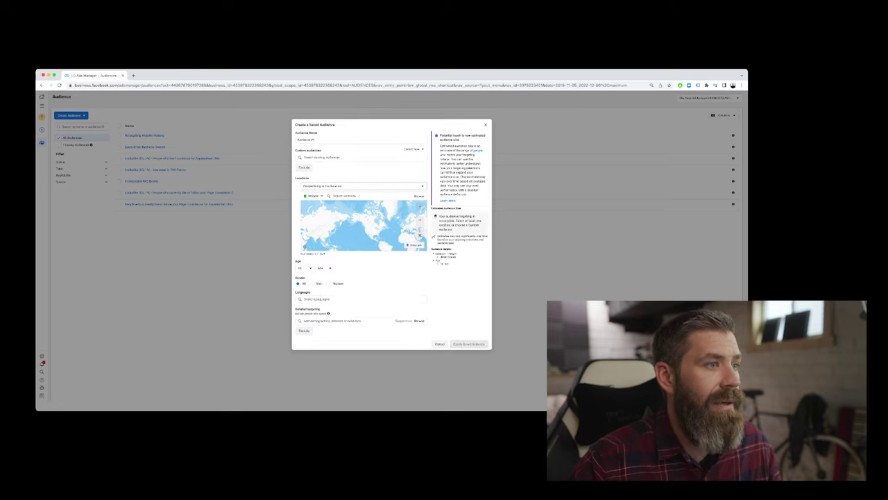
click(419, 196)
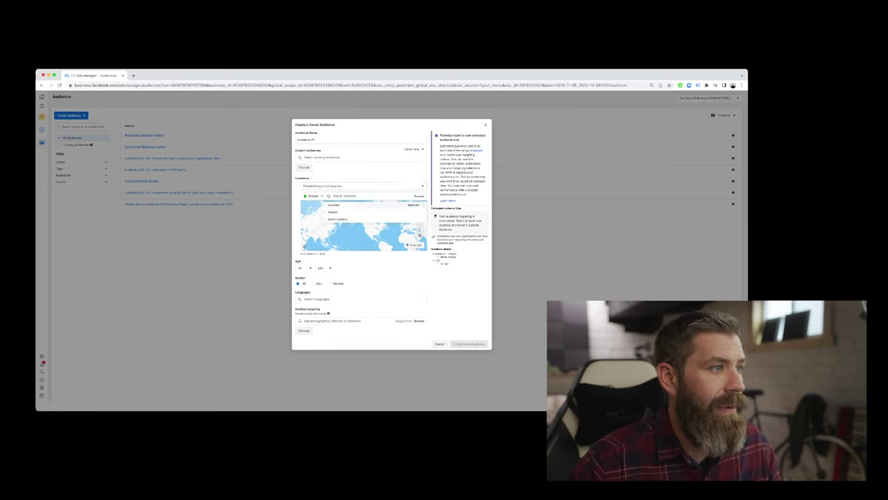
click(344, 196)
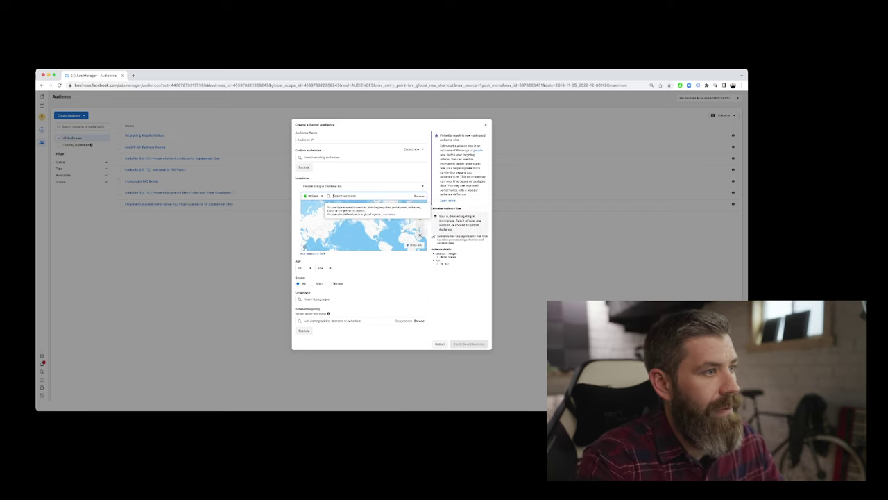
text(washington)
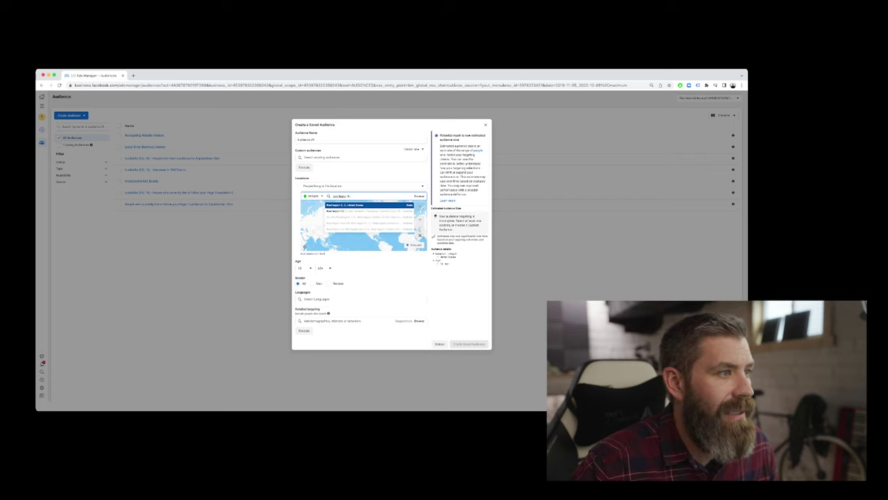
key(Return)
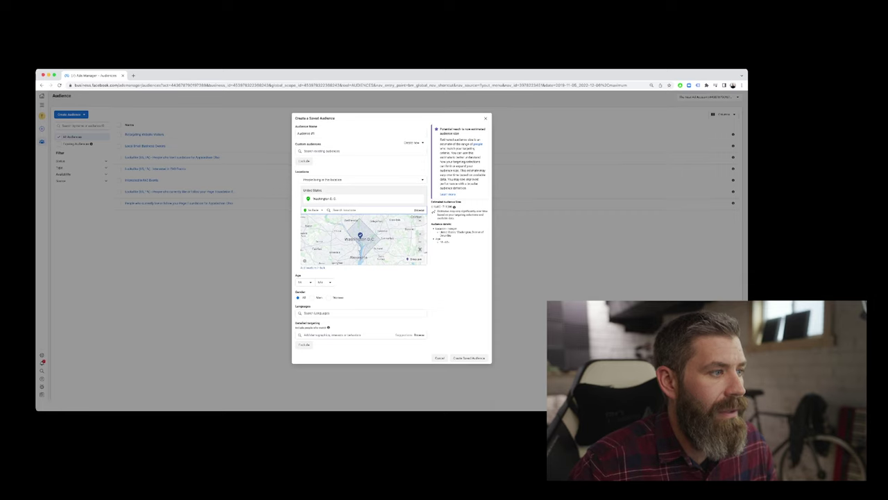
- Set the saved audience's minimum age to 30 and choose a lower maximum age
click(304, 282)
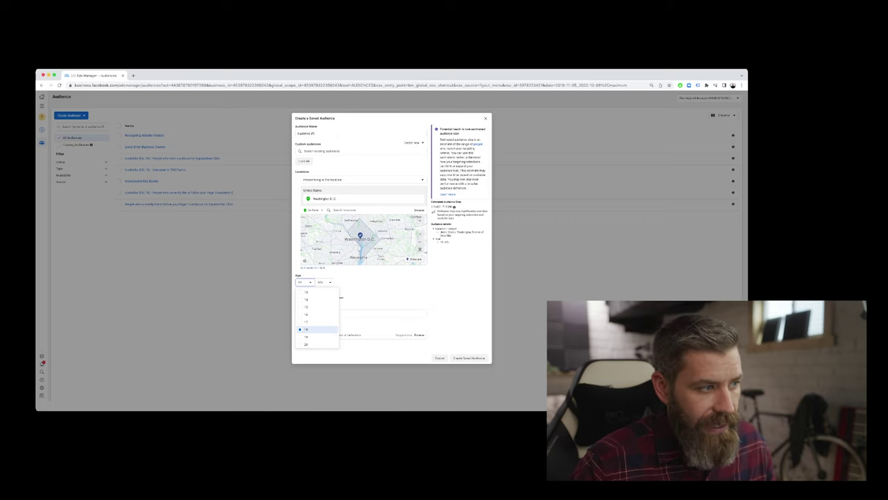
scroll(318, 316, down, 3)
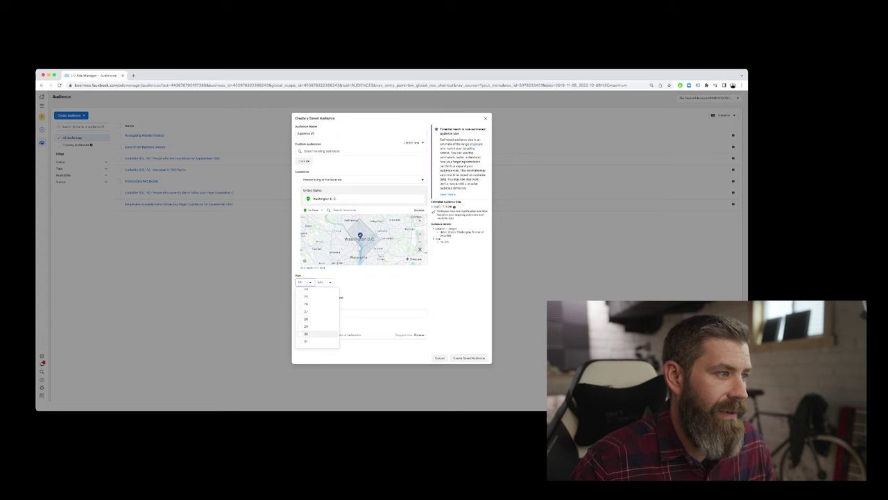
click(315, 334)
click(325, 282)
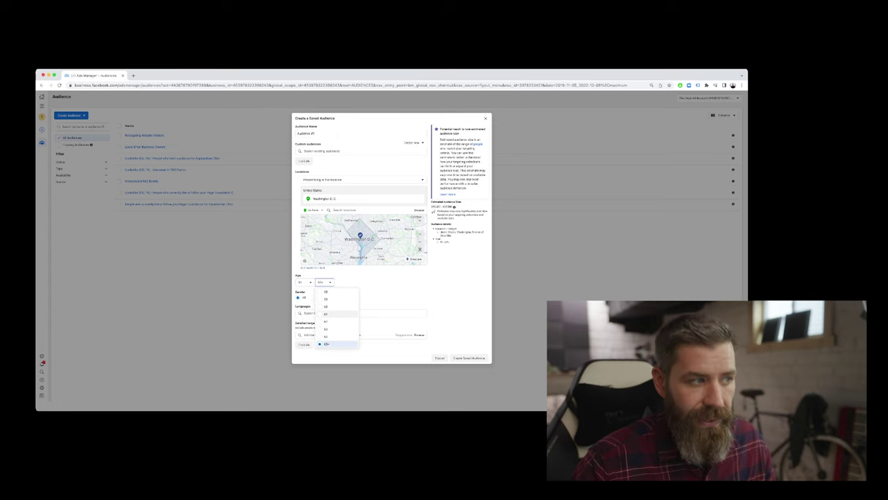
click(325, 340)
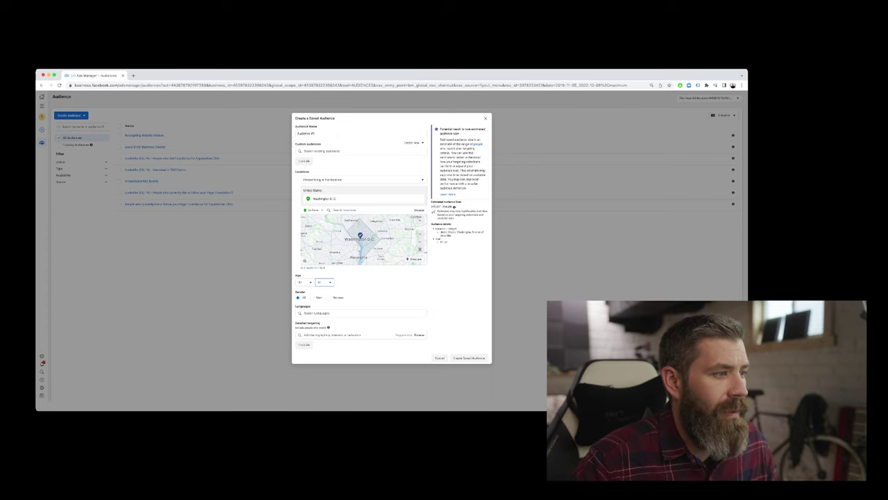
- Browse the saved audience's detailed targeting categories under Demographics, including the Education options
click(361, 312)
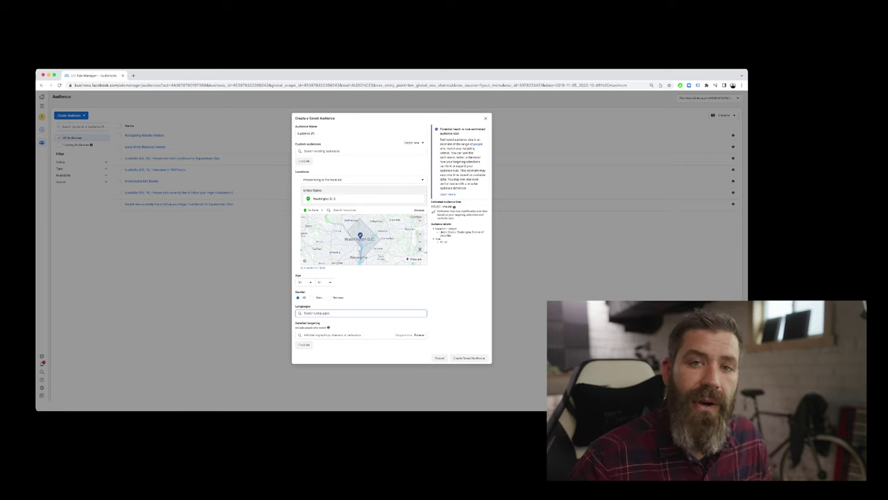
click(345, 335)
click(310, 344)
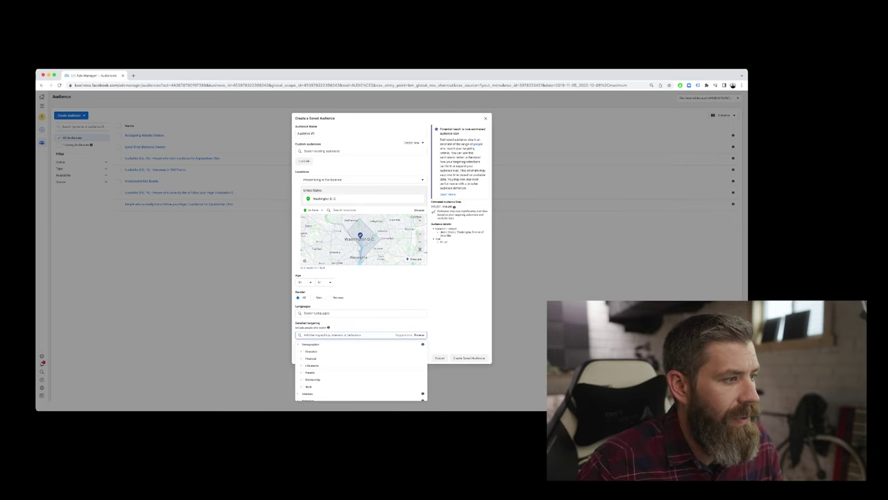
click(310, 344)
click(311, 345)
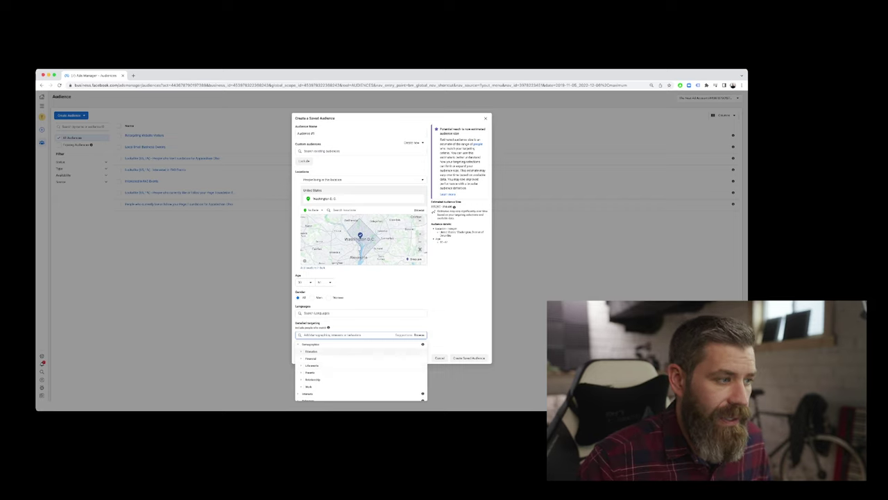
click(311, 352)
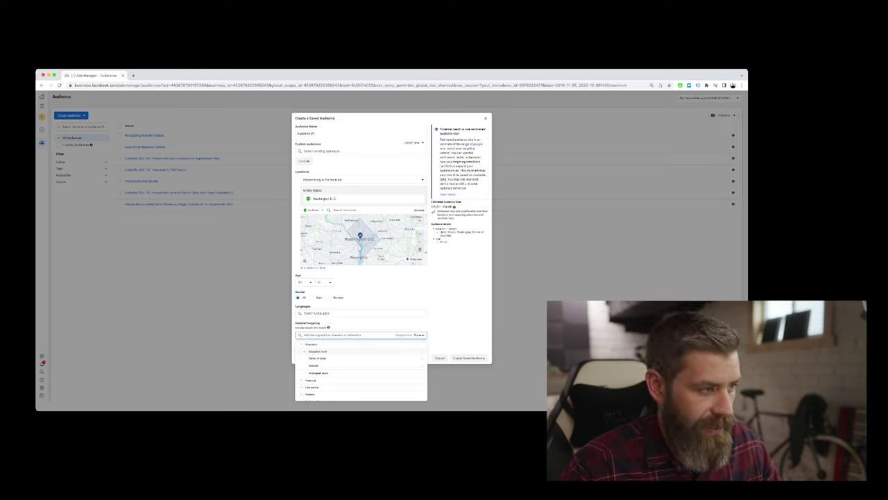
click(311, 344)
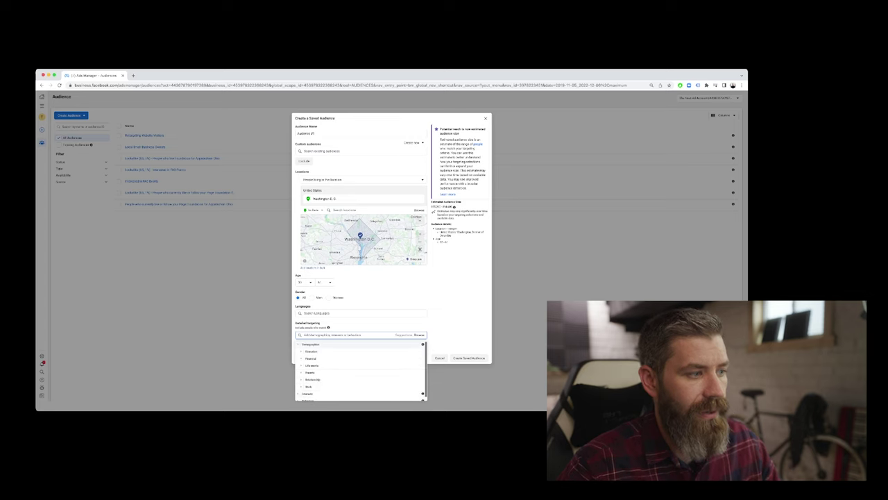
- Search the job titles under the Work demographics for "Educator" and check the audience details of a match
click(309, 387)
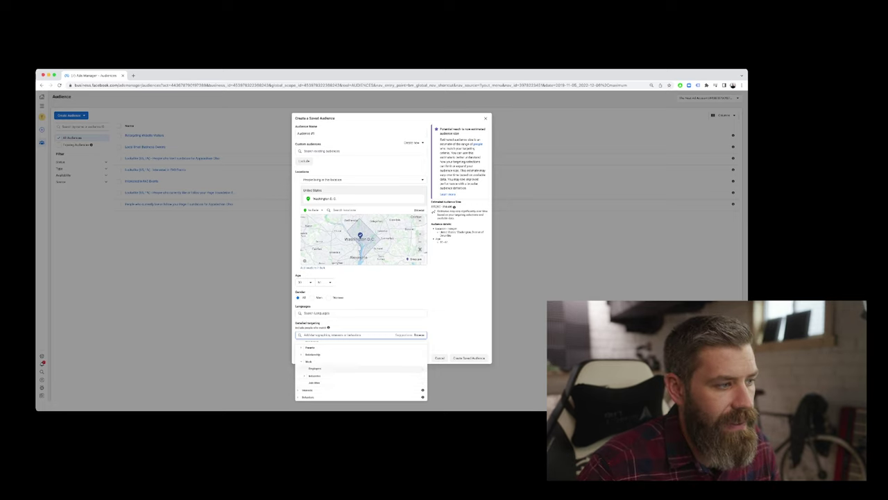
click(315, 383)
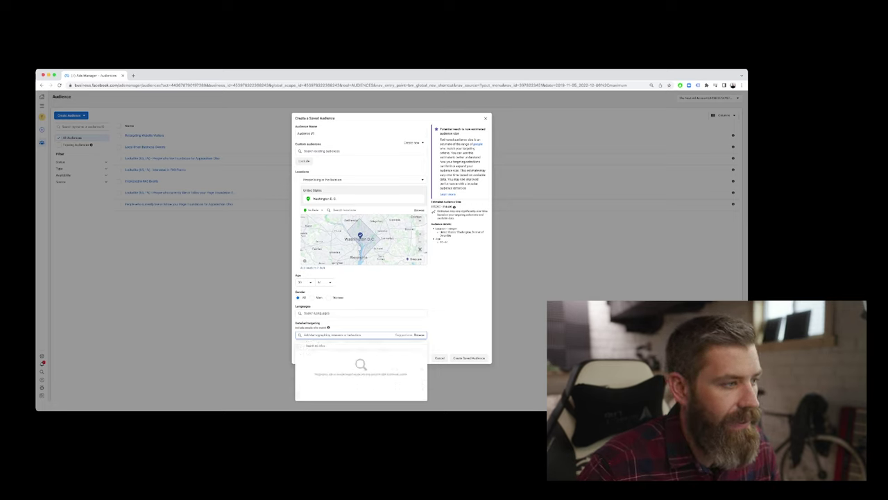
click(365, 345)
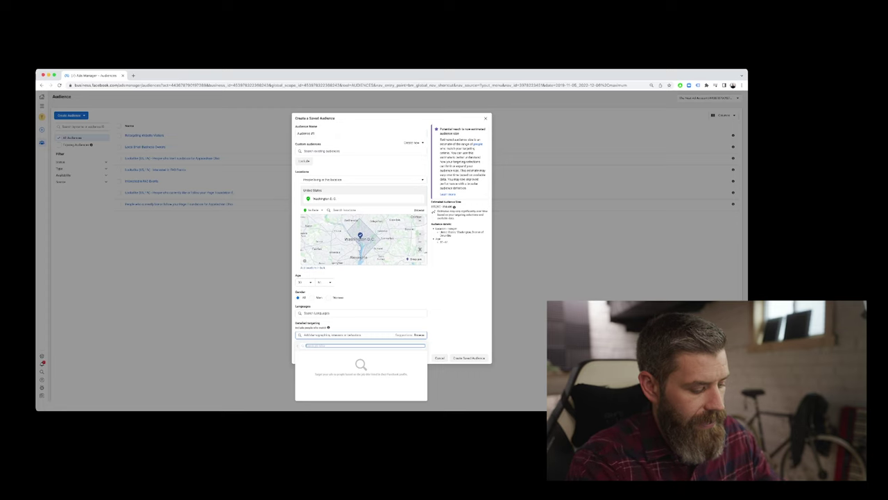
text(Educator)
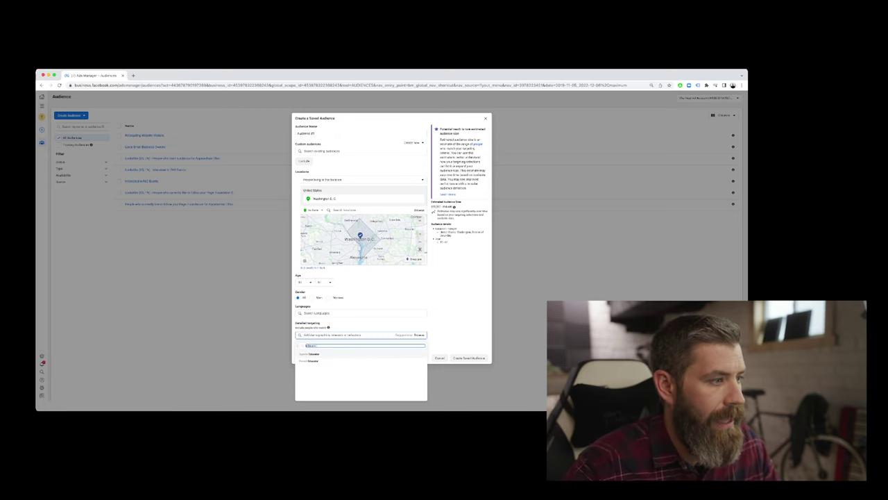
mouse_move(333, 360)
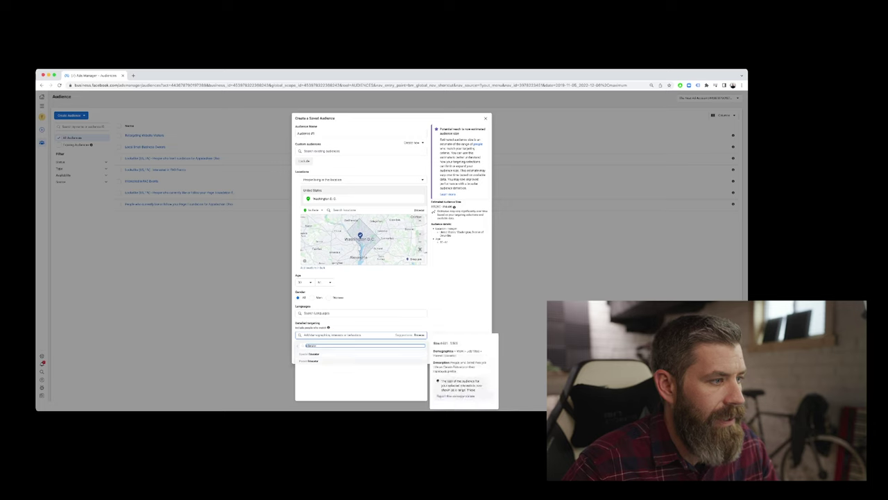
- Search the job titles for "Teacher" instead and add High School Teacher to the detailed targeting
double_click(311, 345)
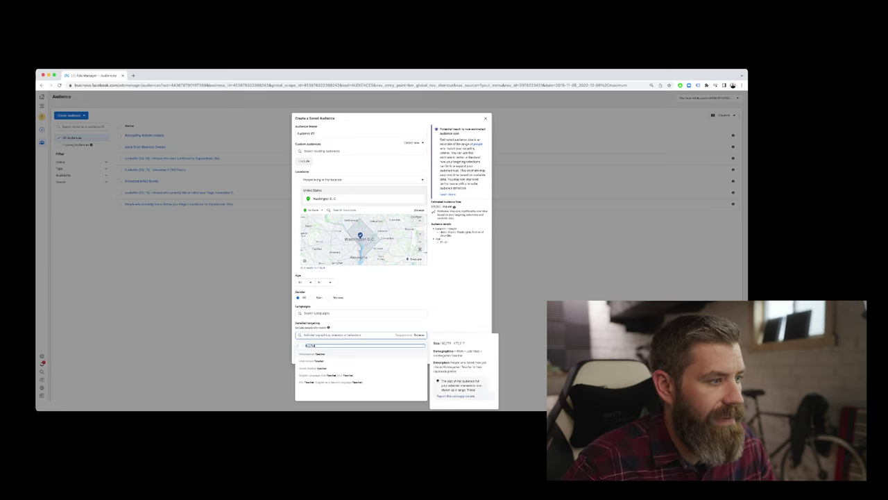
mouse_move(333, 361)
key(Return)
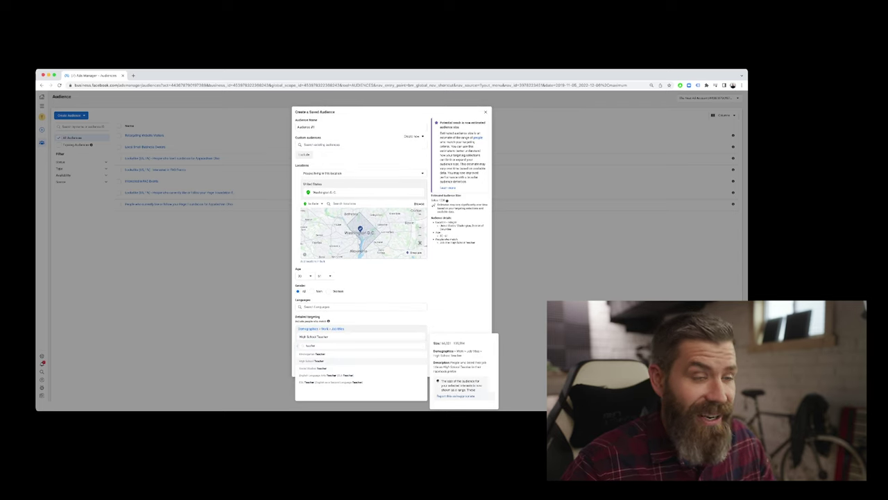
double_click(311, 345)
key(BackSpace)
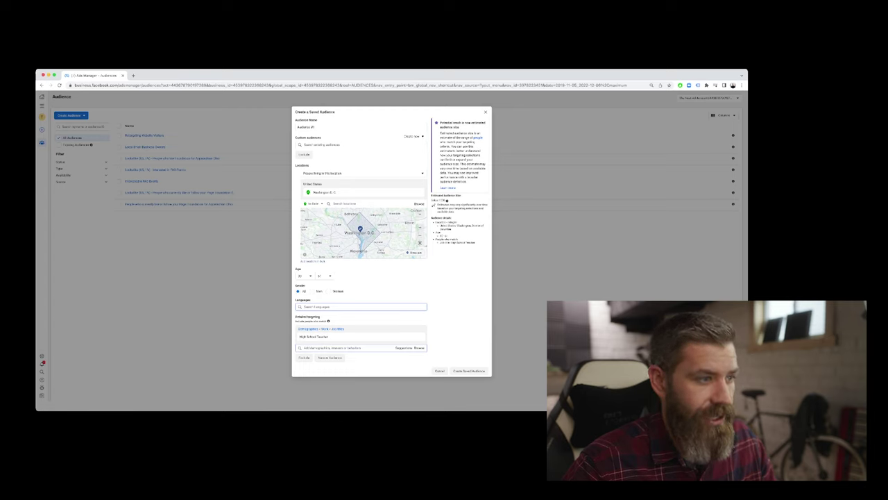
- Add the suggested job titles Teacher, Middle School Teacher and Elementary Teacher to the detailed targeting
click(345, 348)
scroll(354, 333, down, 3)
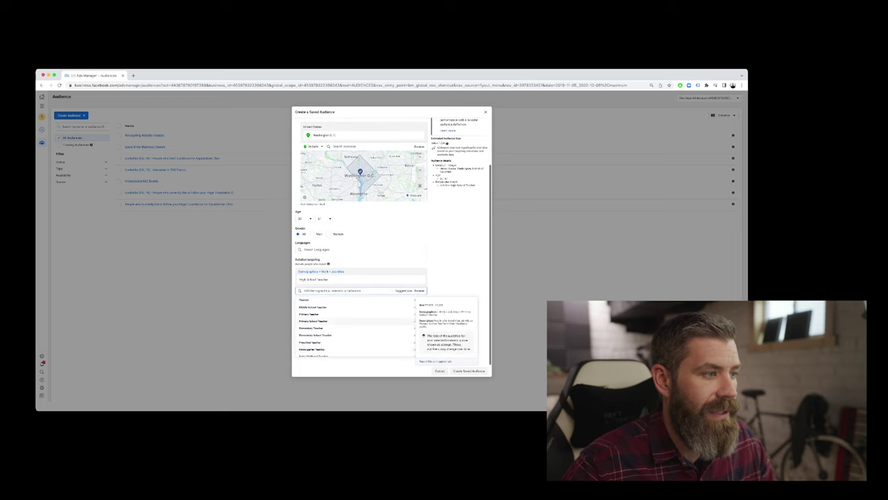
scroll(393, 243, up, 1)
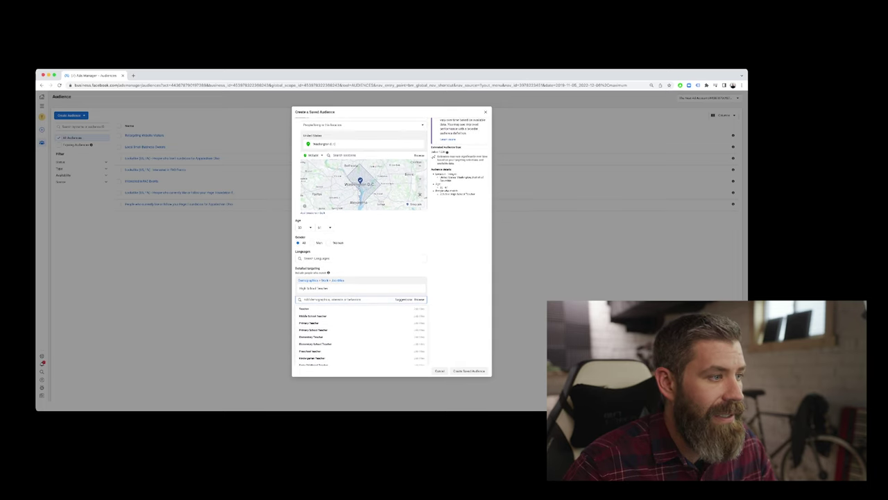
mouse_move(359, 288)
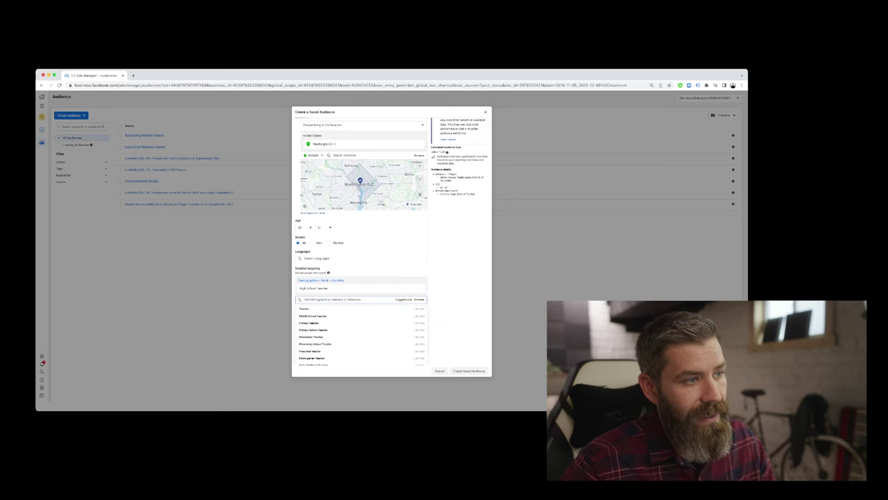
scroll(392, 243, down, 1)
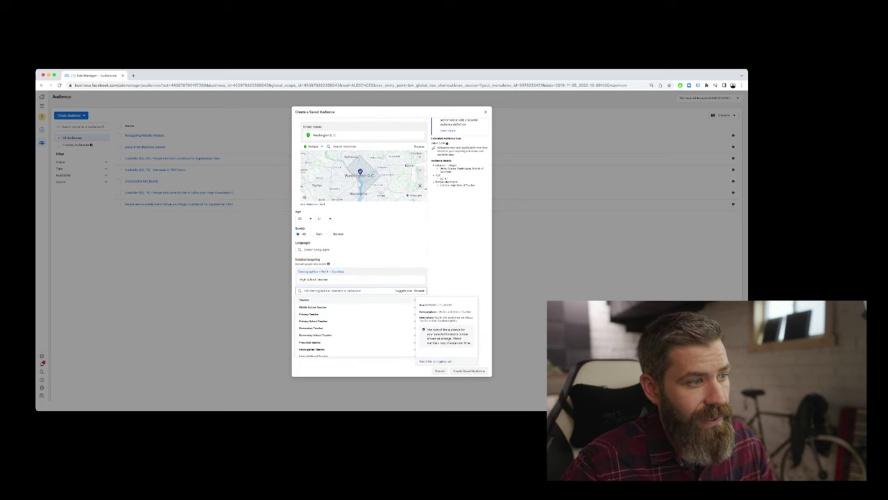
scroll(361, 243, up, 1)
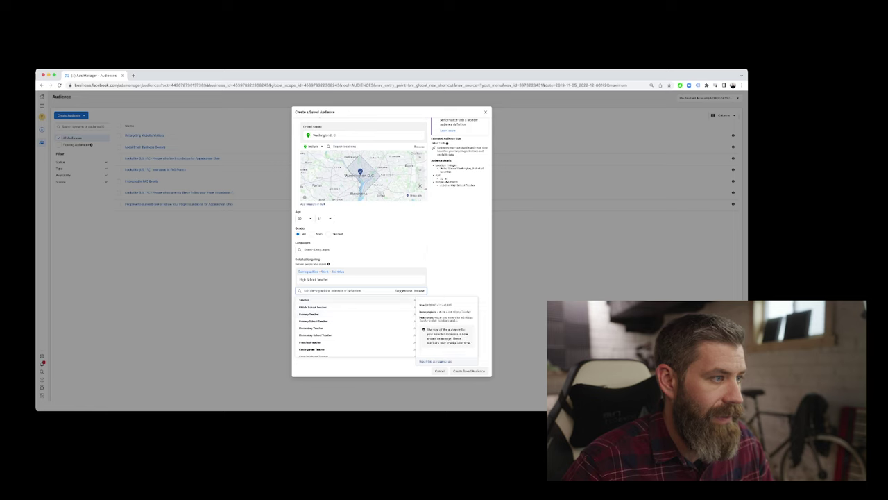
click(326, 303)
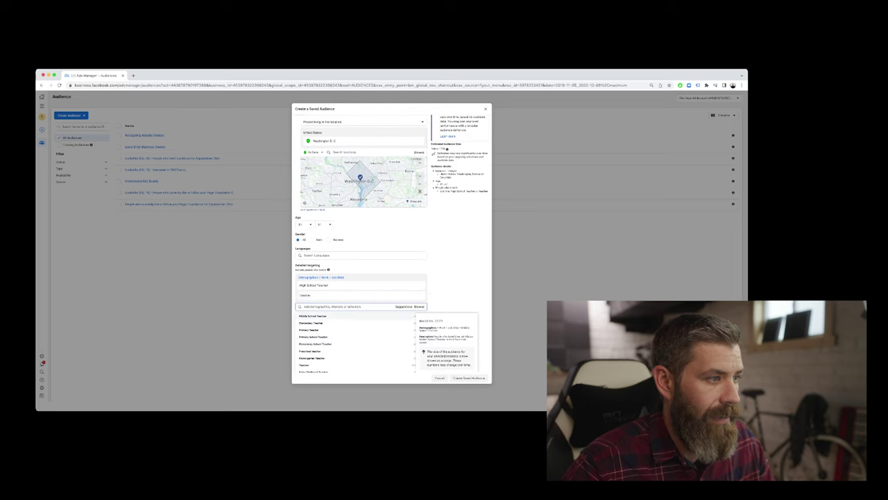
click(313, 316)
click(311, 323)
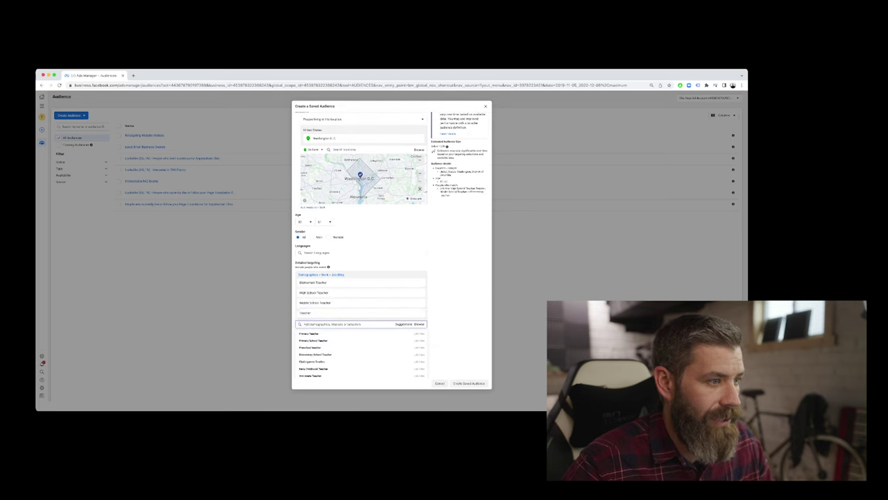
key(Escape)
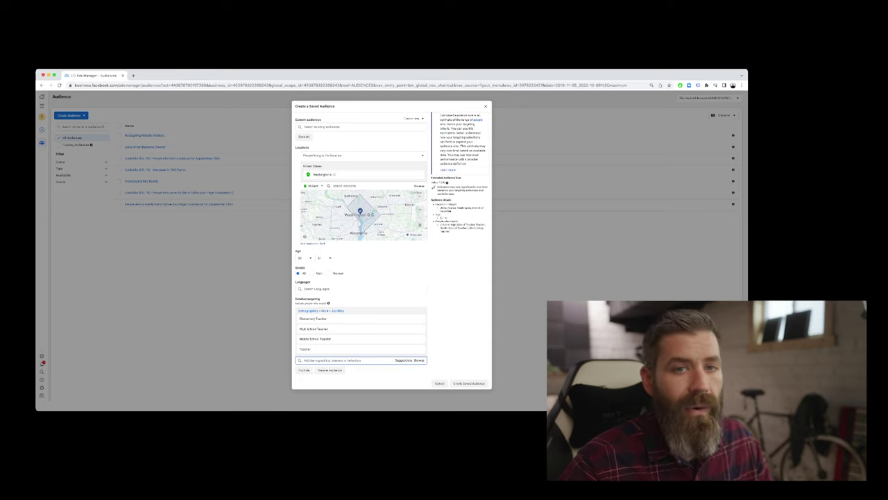
- Look through the Education level options under the Education demographics for the included audience
click(419, 360)
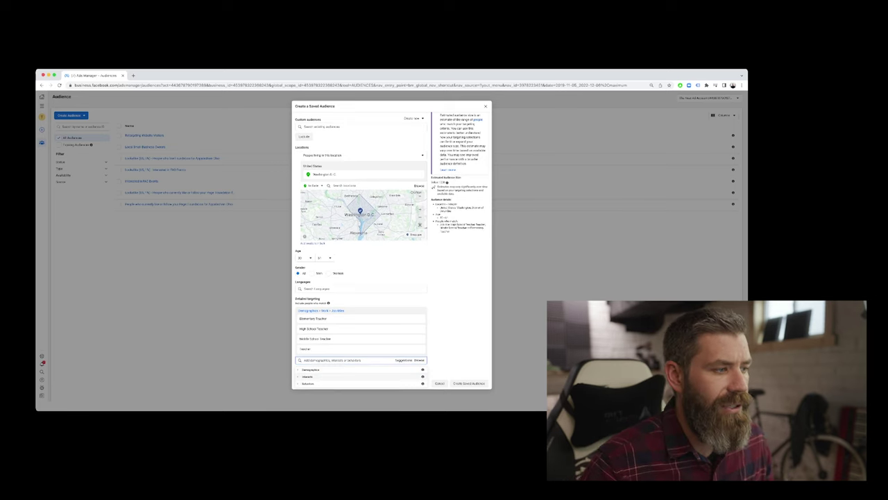
click(310, 369)
scroll(361, 388, down, 1)
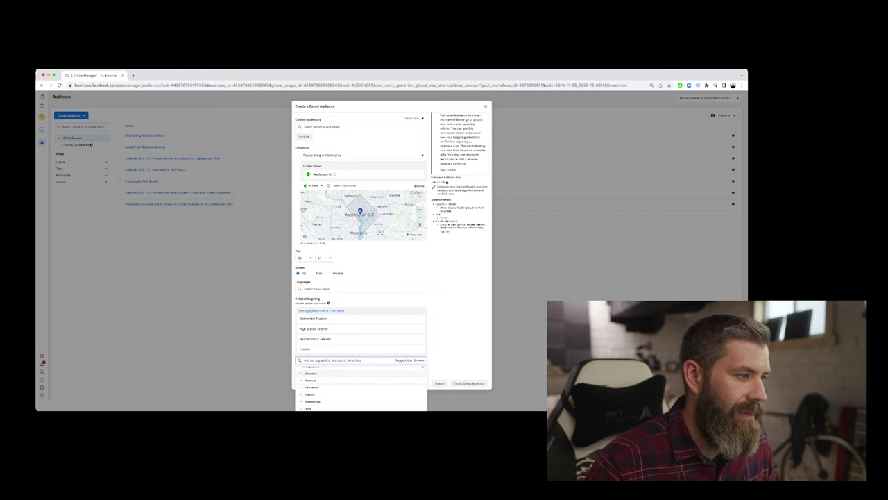
click(311, 373)
scroll(317, 378, down, 1)
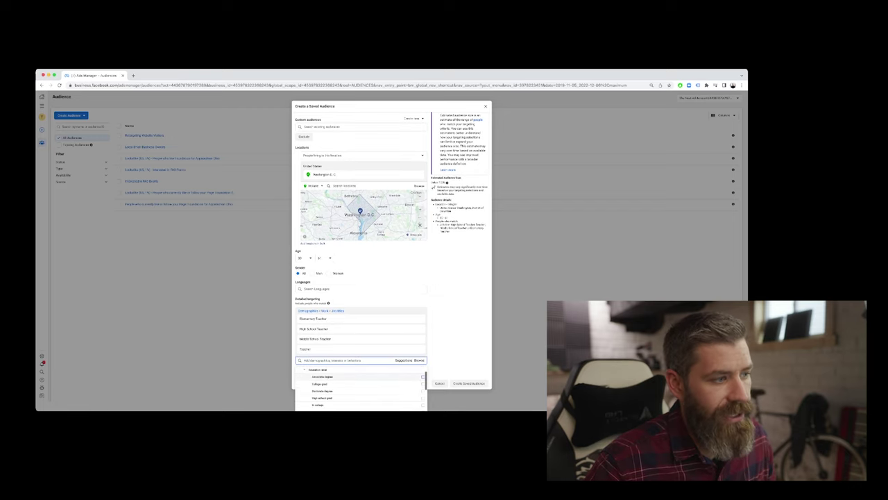
click(317, 376)
mouse_move(321, 384)
scroll(361, 389, down, 2)
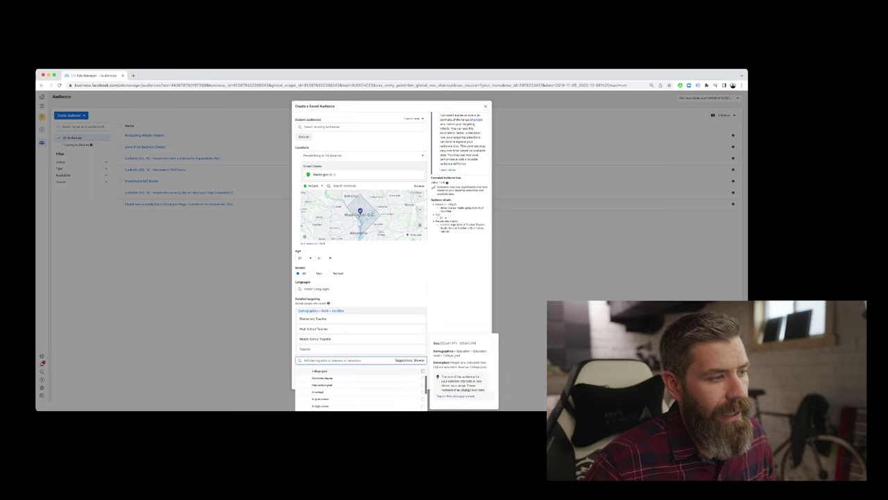
click(419, 360)
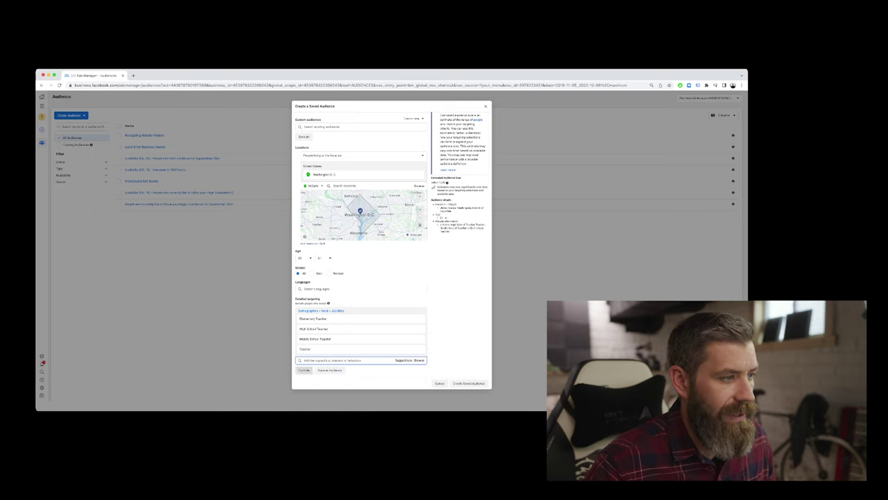
- Exclude people whose education level is In college, In high school or Some high school from the saved audience
click(330, 370)
click(312, 365)
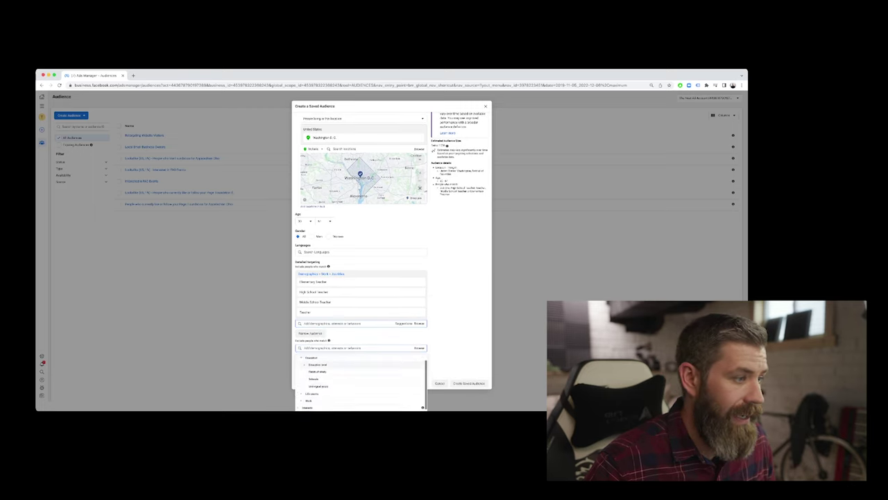
click(318, 364)
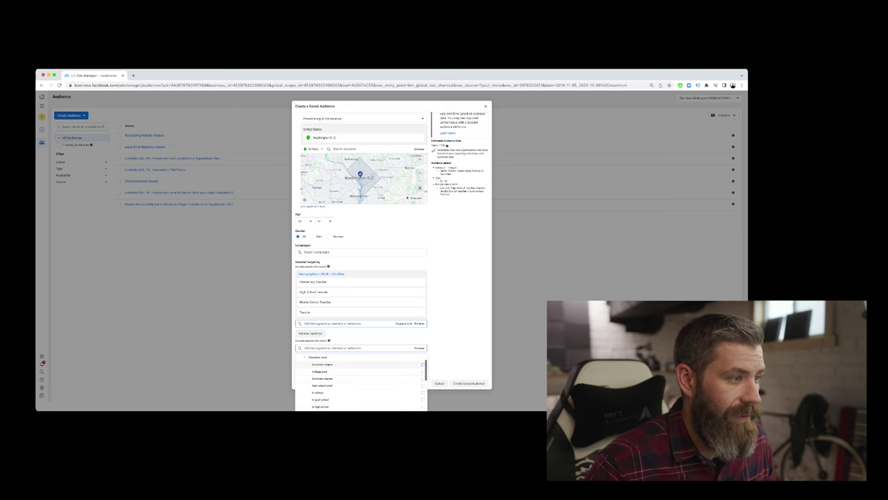
mouse_move(361, 385)
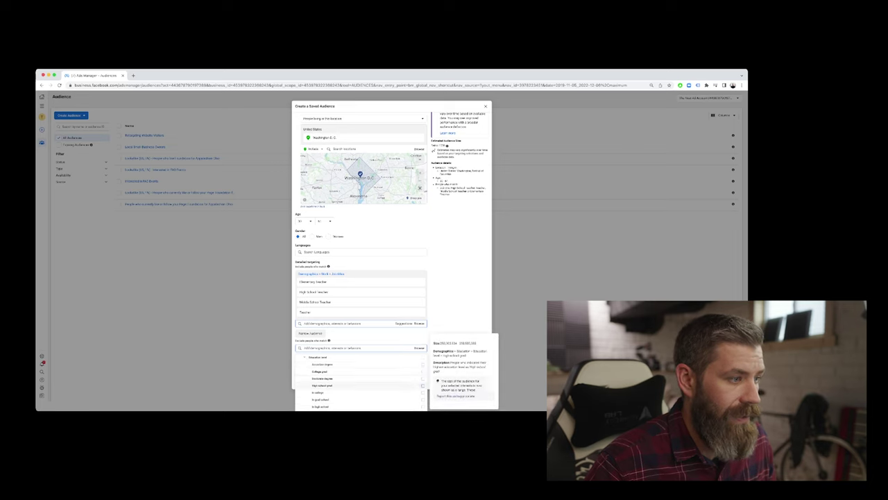
scroll(361, 382, down, 3)
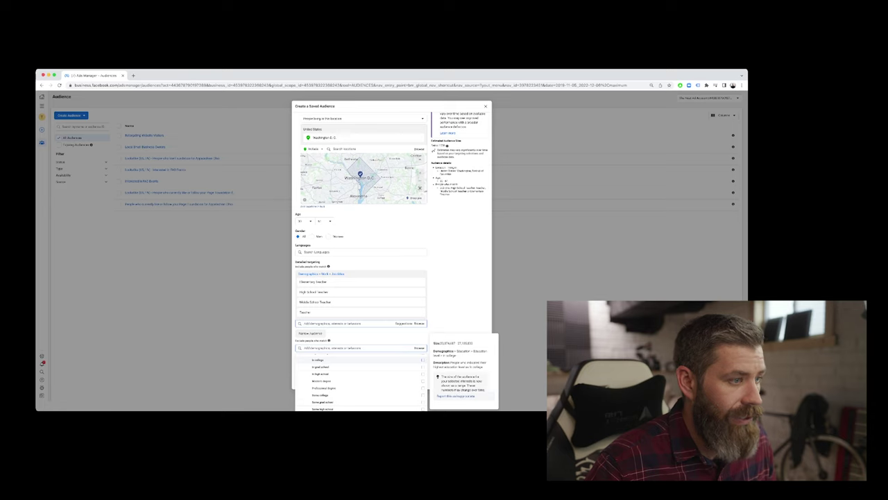
click(318, 359)
scroll(361, 392, up, 2)
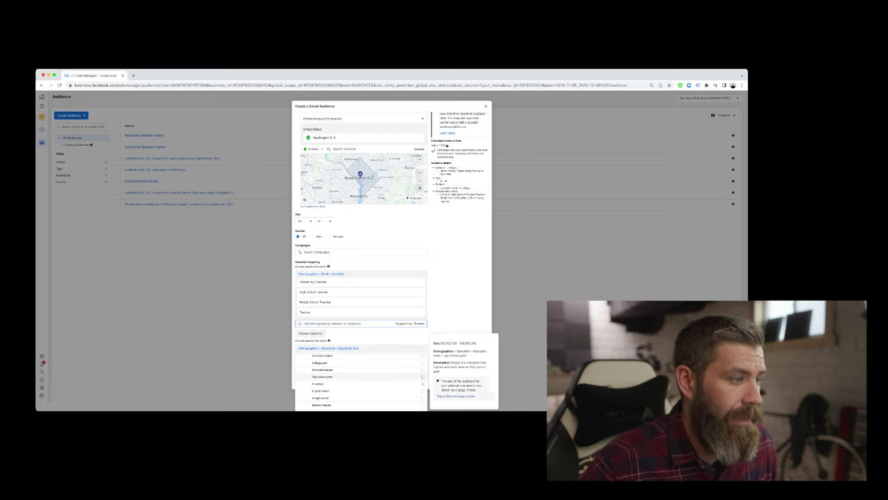
scroll(361, 381, down, 3)
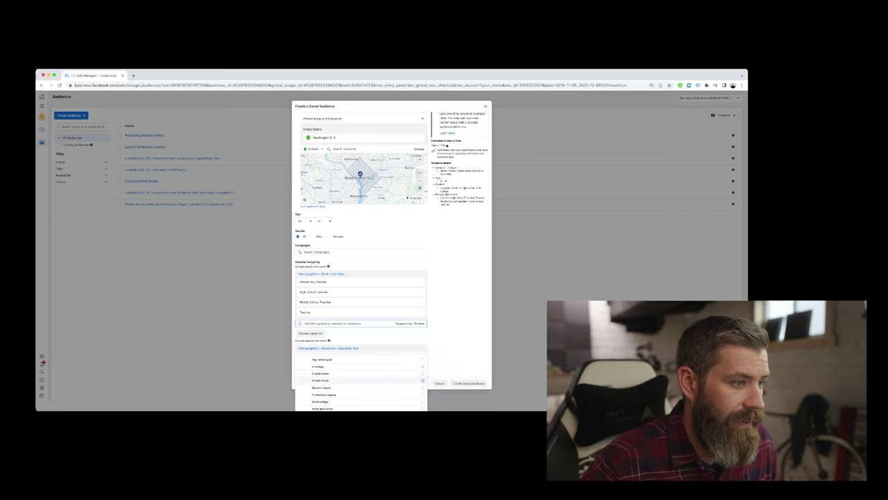
click(423, 373)
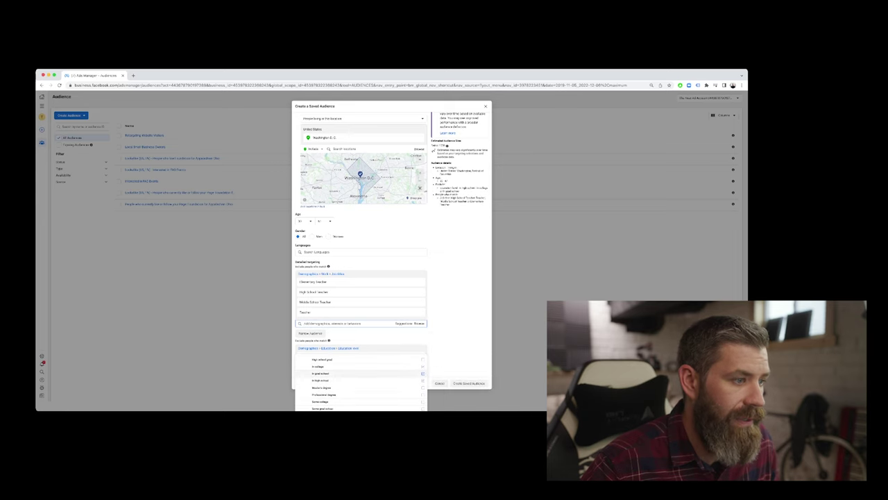
scroll(361, 381, down, 4)
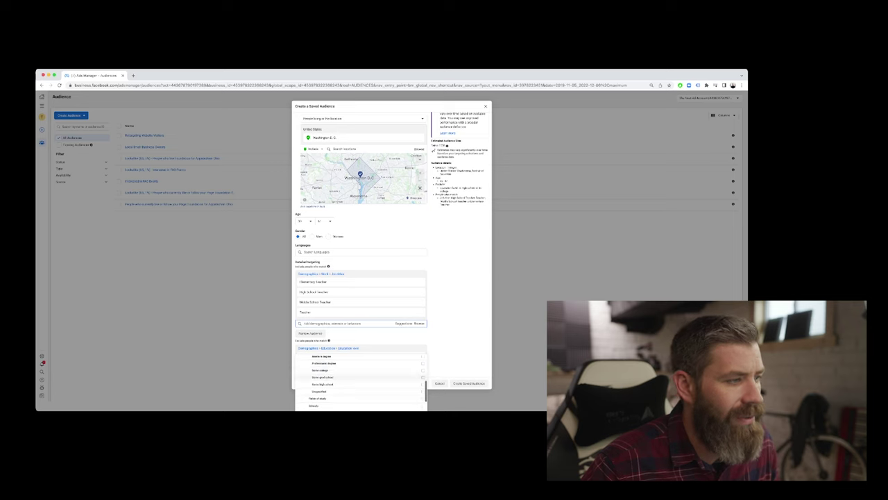
click(423, 383)
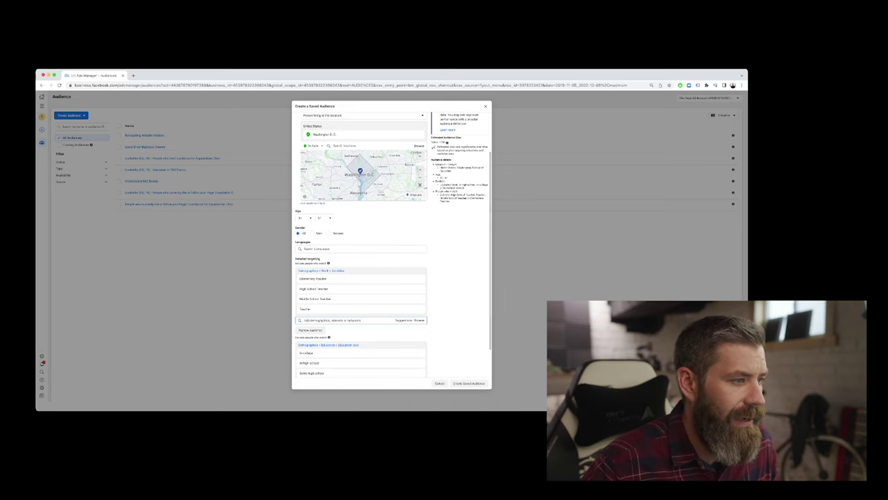
- Add the Some college education level to the people excluded from the saved audience
scroll(393, 312, down, 1)
click(419, 347)
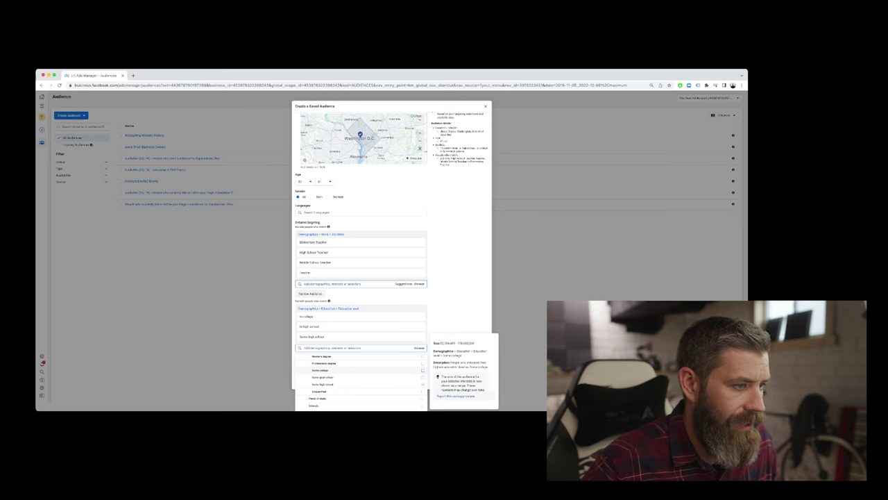
click(422, 370)
scroll(393, 313, up, 2)
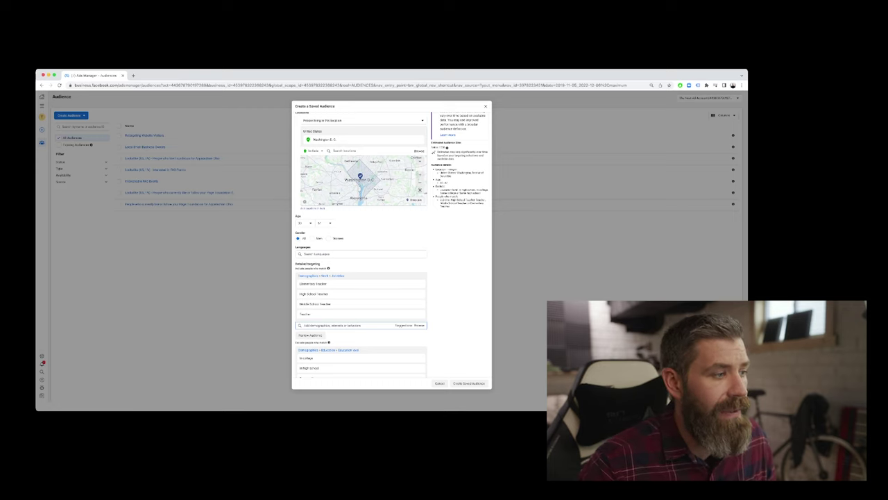
- Remove the job titles Elementary Teacher, High School Teacher, Middle School Teacher and Teacher from the included detailed targeting
mouse_move(361, 283)
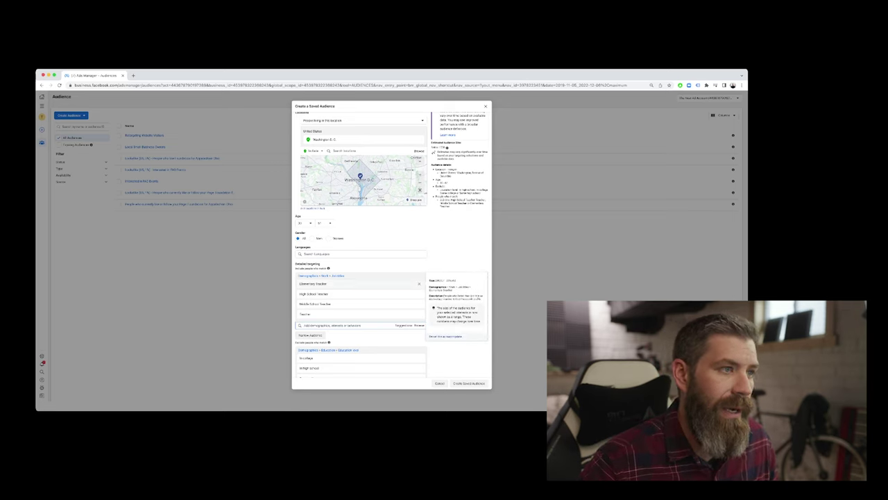
scroll(361, 243, up, 3)
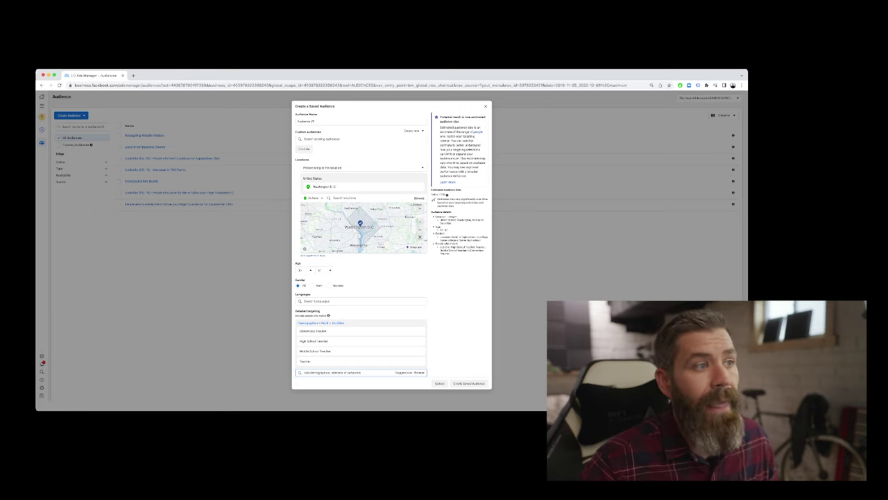
mouse_move(447, 195)
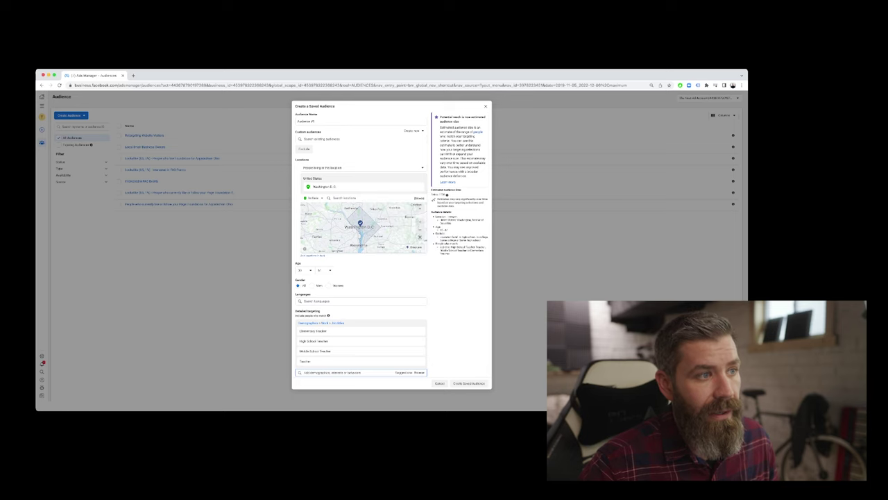
scroll(361, 243, down, 2)
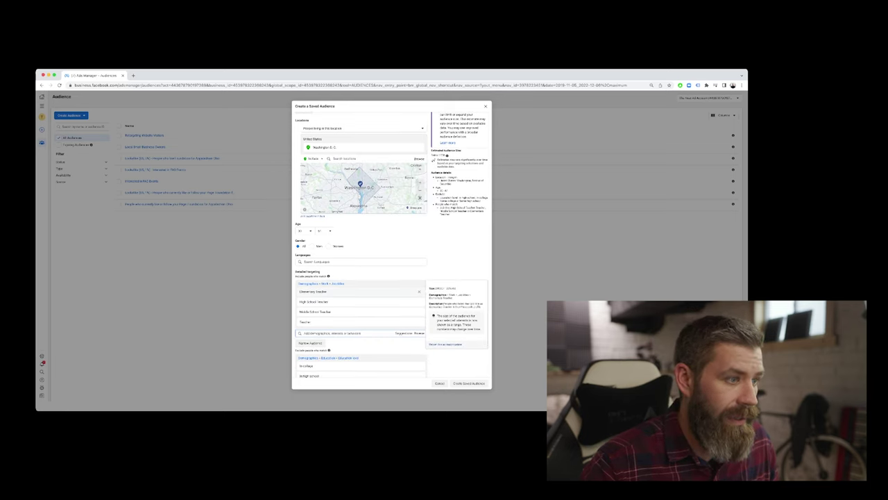
click(419, 292)
click(420, 291)
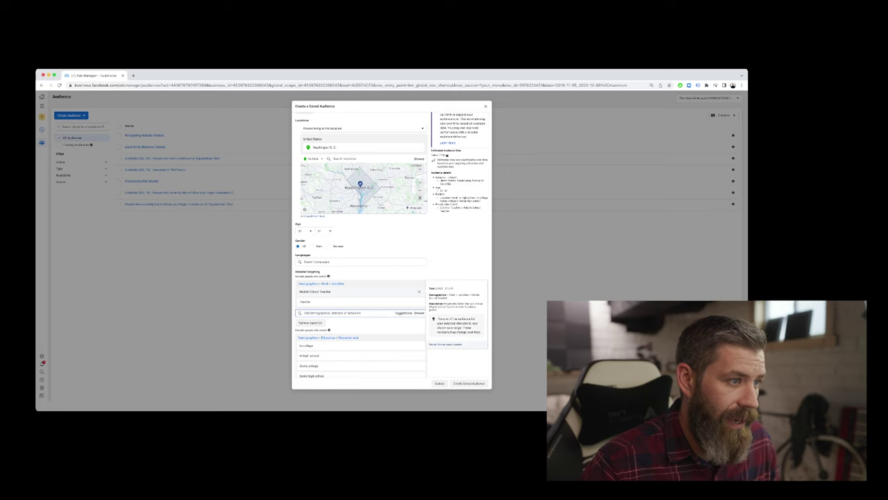
click(419, 291)
click(419, 291)
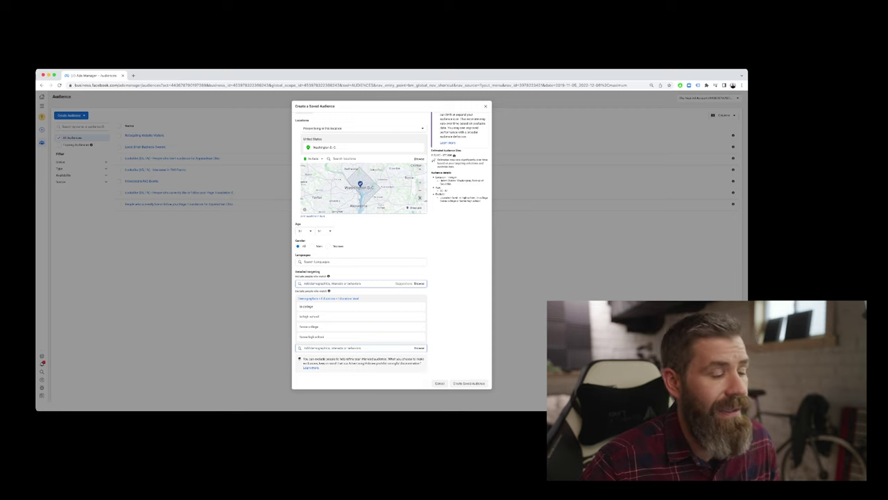
- Include people working in the Education and Libraries industry, found under the Work demographics, in the detailed targeting
click(419, 283)
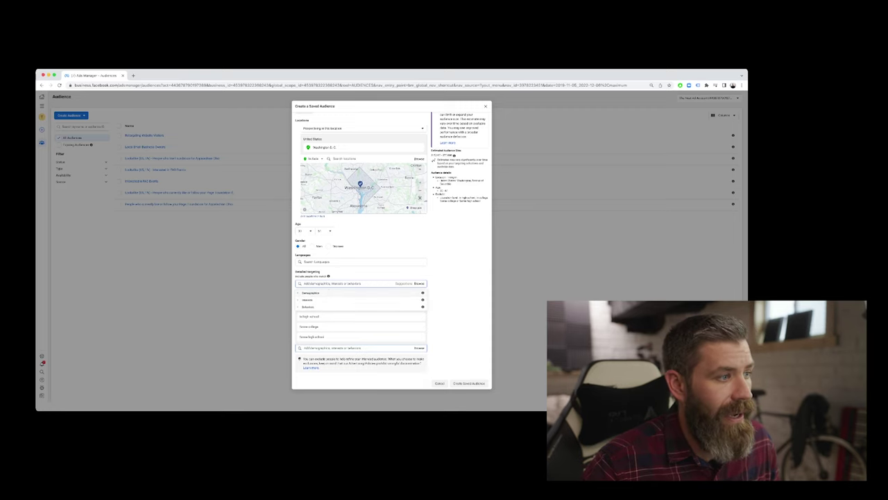
click(311, 293)
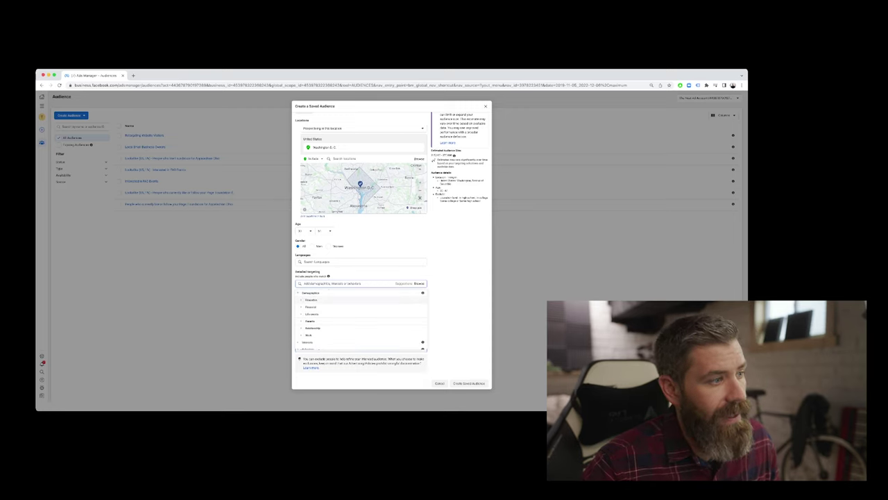
click(309, 335)
scroll(360, 321, down, 3)
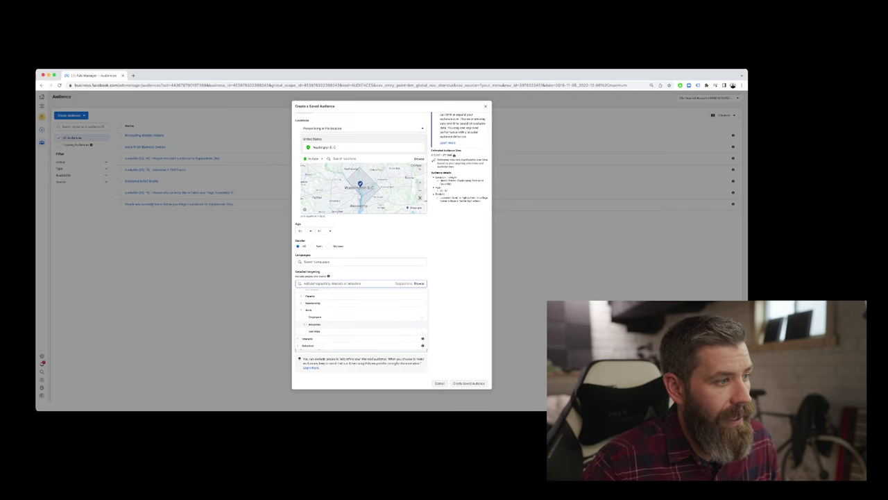
click(314, 324)
scroll(361, 320, down, 1)
scroll(360, 321, down, 5)
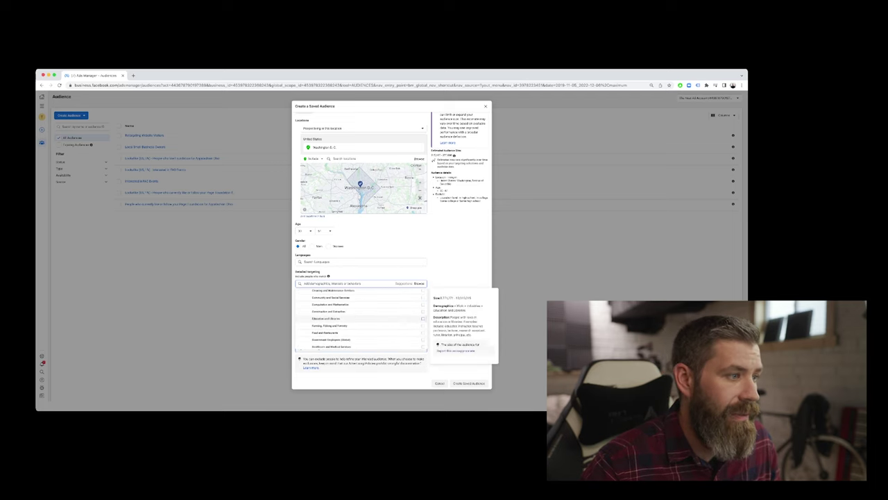
click(422, 317)
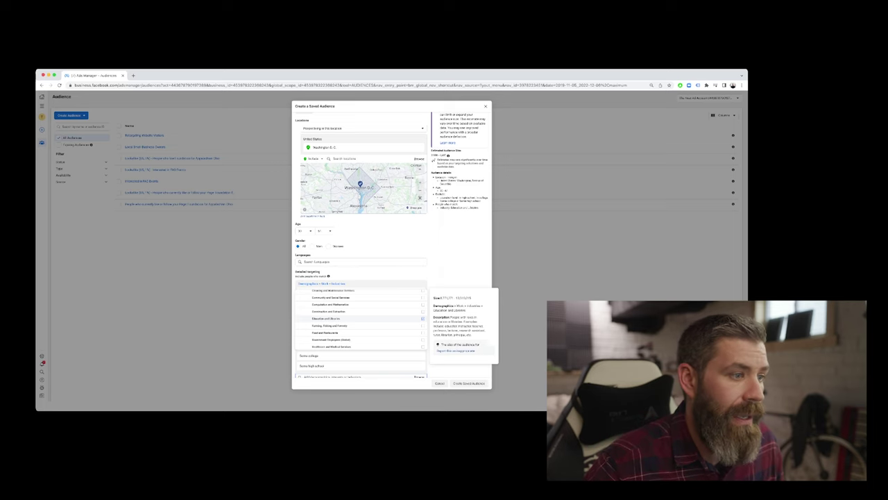
key(Escape)
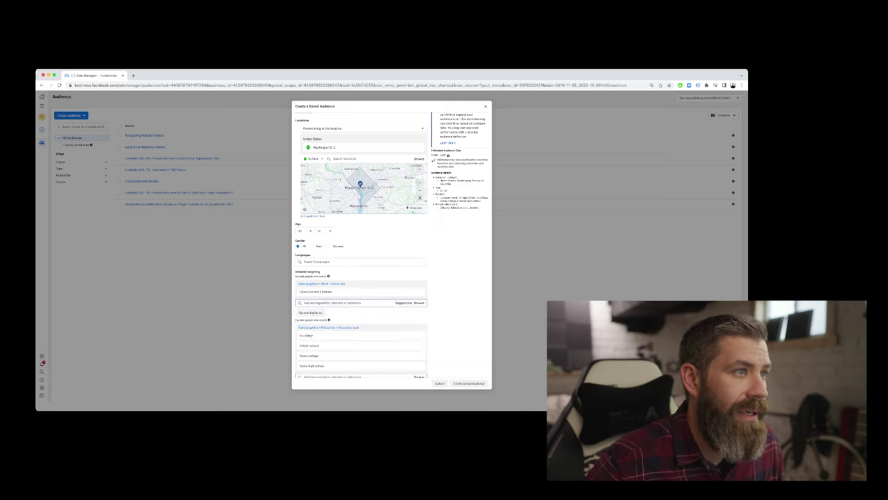
- Set the audience's age range to 25 through 65+
scroll(391, 244, up, 2)
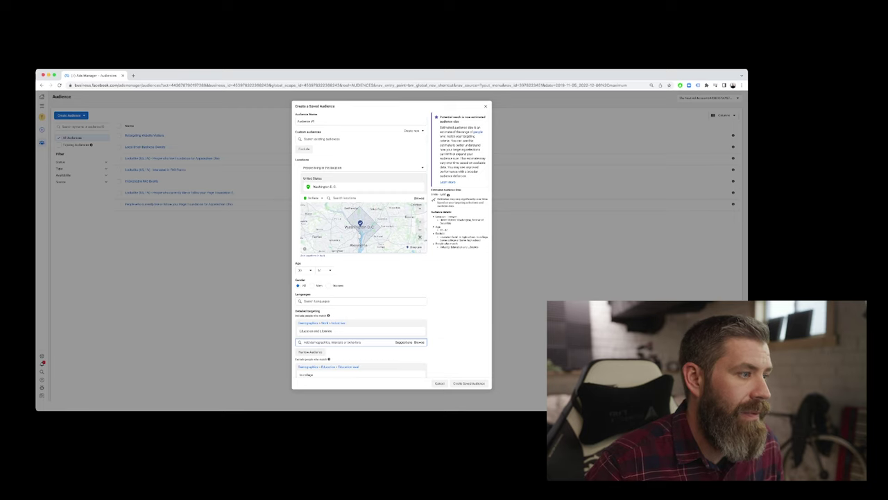
scroll(392, 244, down, 2)
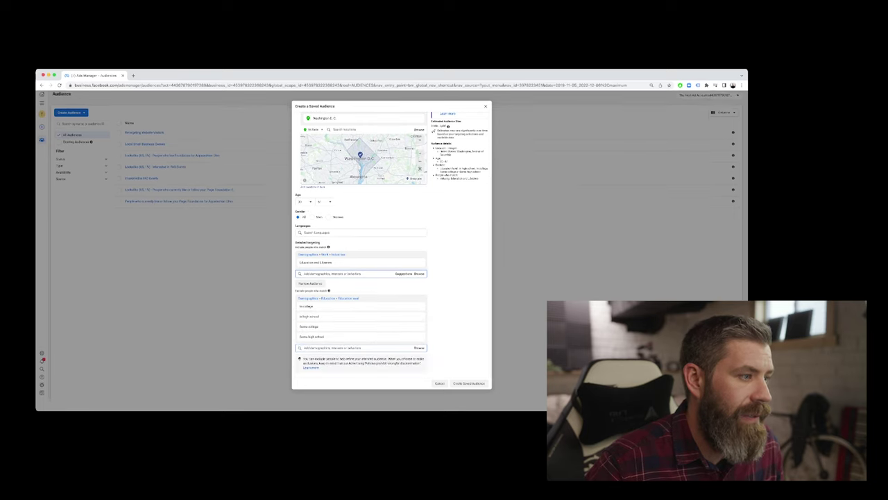
scroll(393, 244, up, 2)
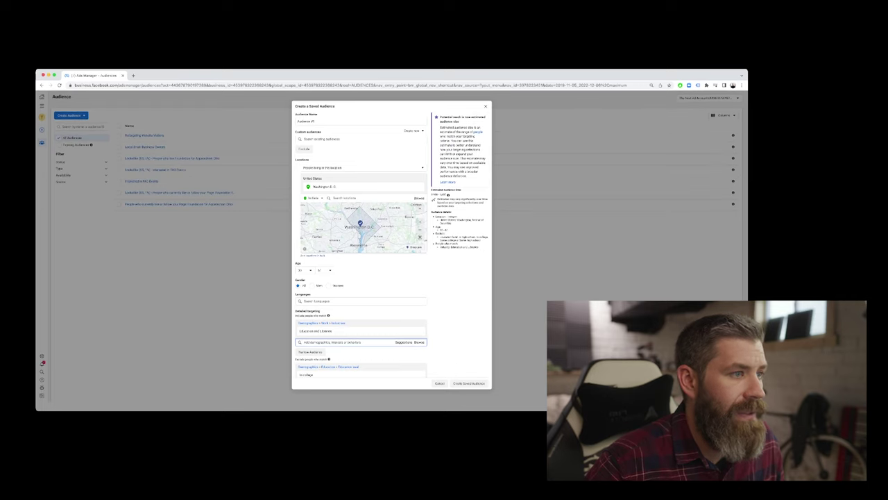
click(305, 270)
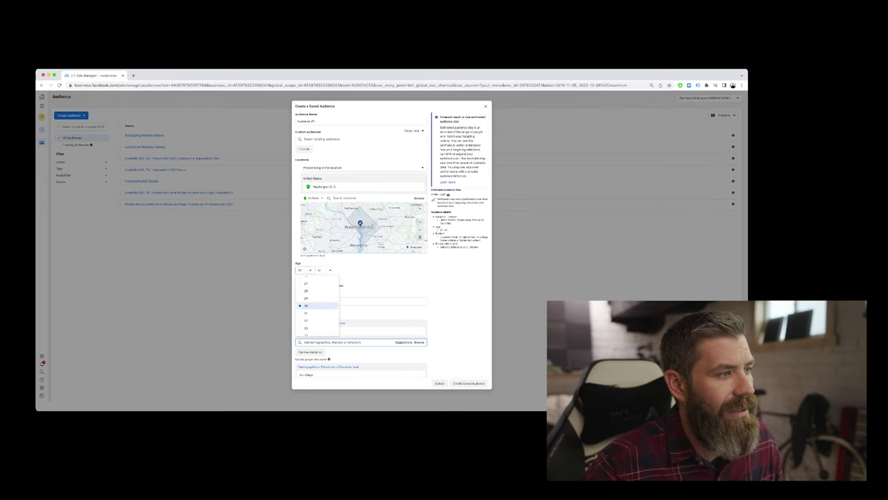
scroll(317, 306, up, 3)
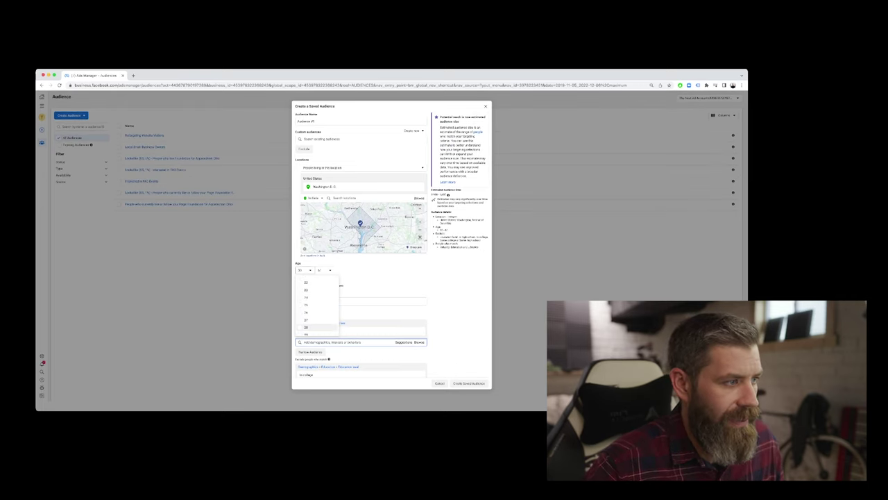
click(306, 305)
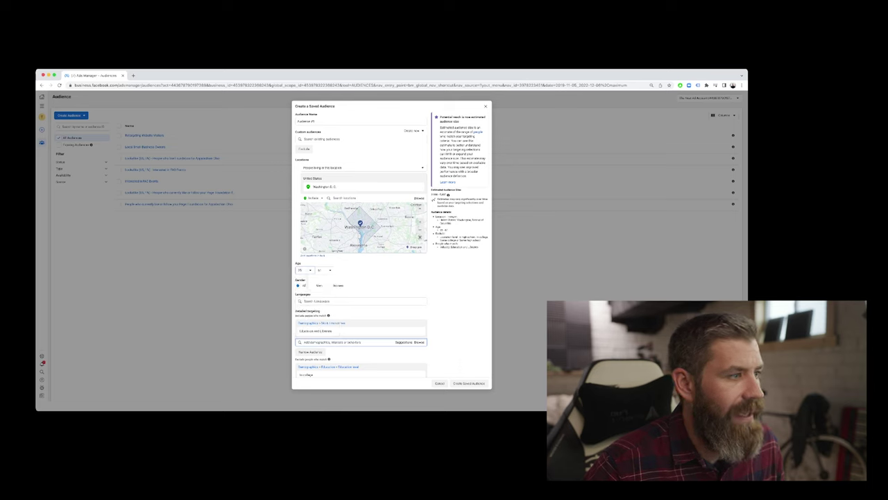
click(322, 270)
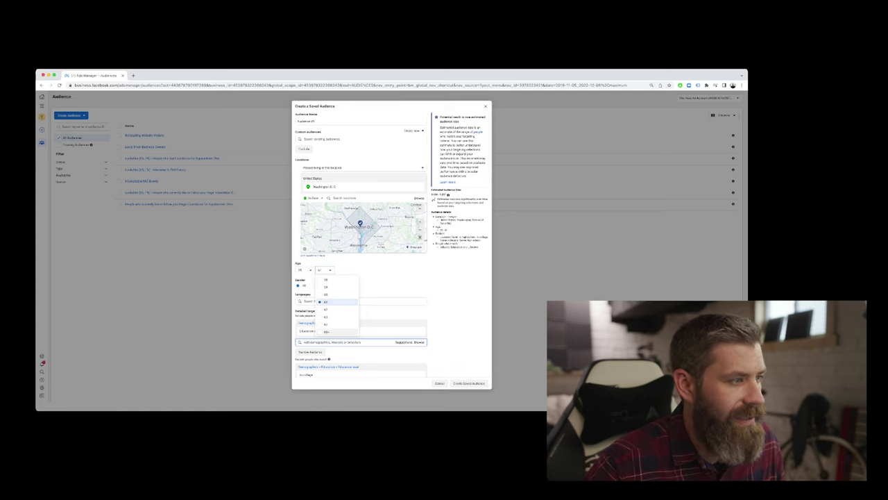
click(326, 332)
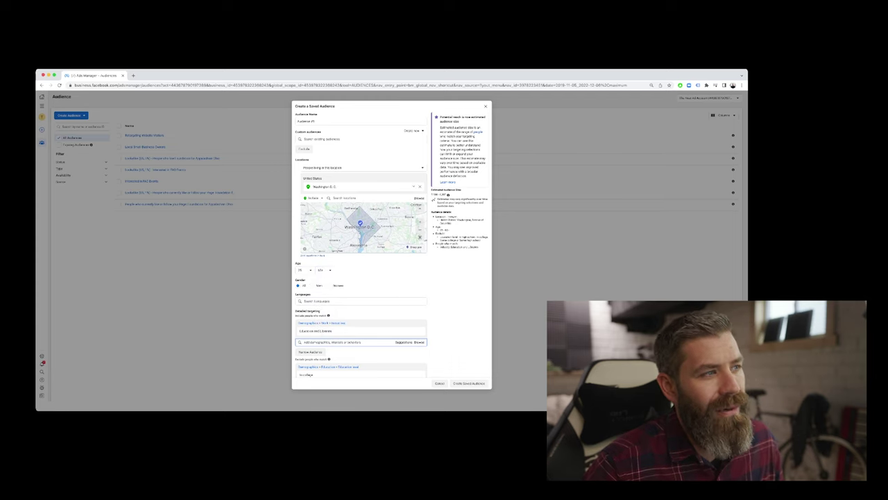
- Add the states of Maryland and Virginia to the audience's included locations
click(344, 198)
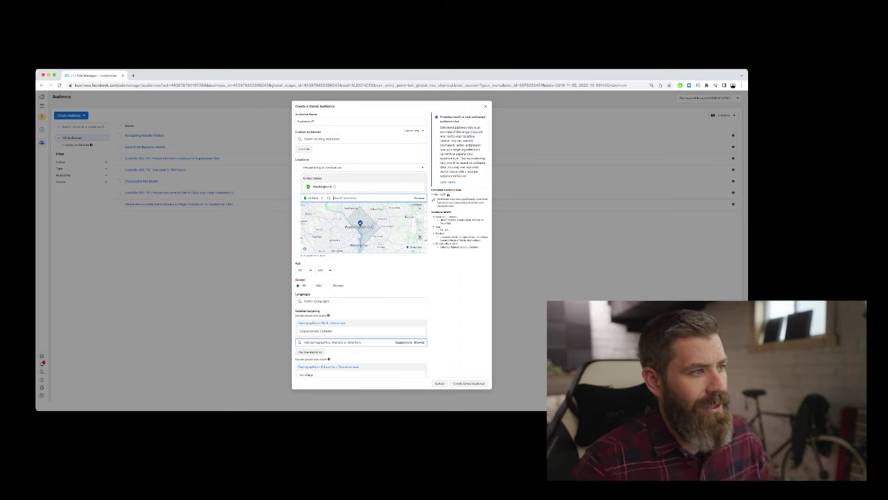
text(maryland)
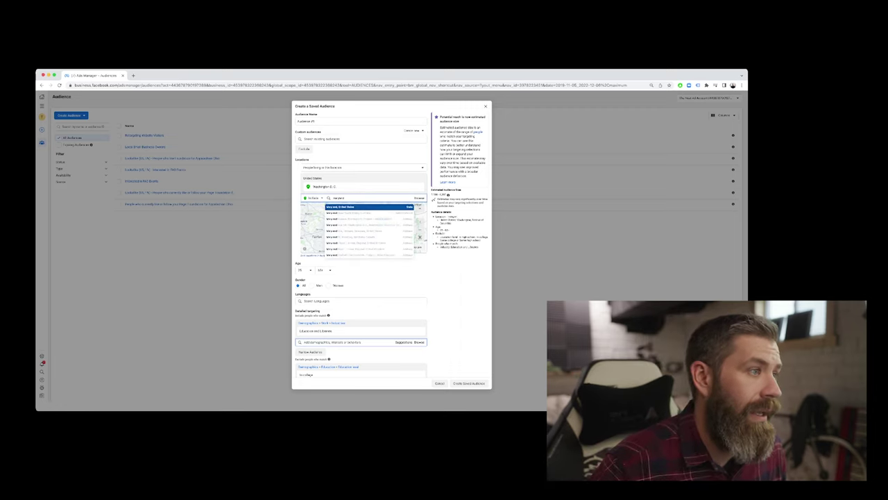
key(Return)
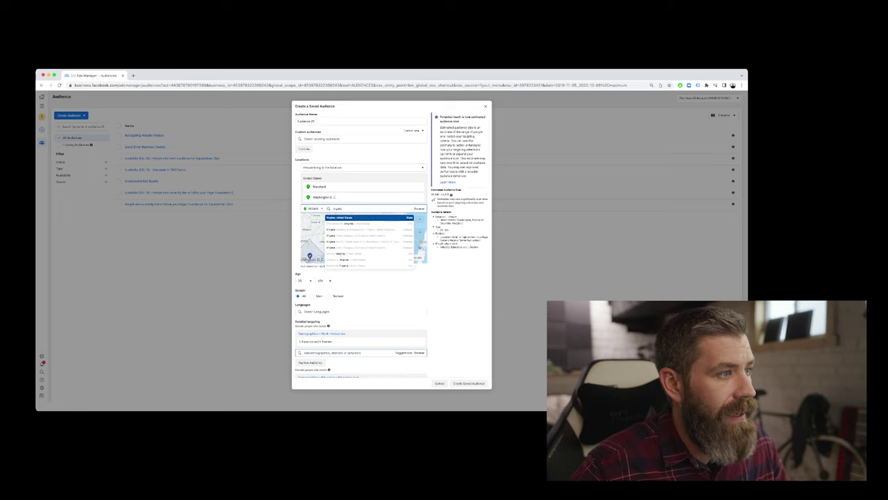
text(Virginia)
key(Return)
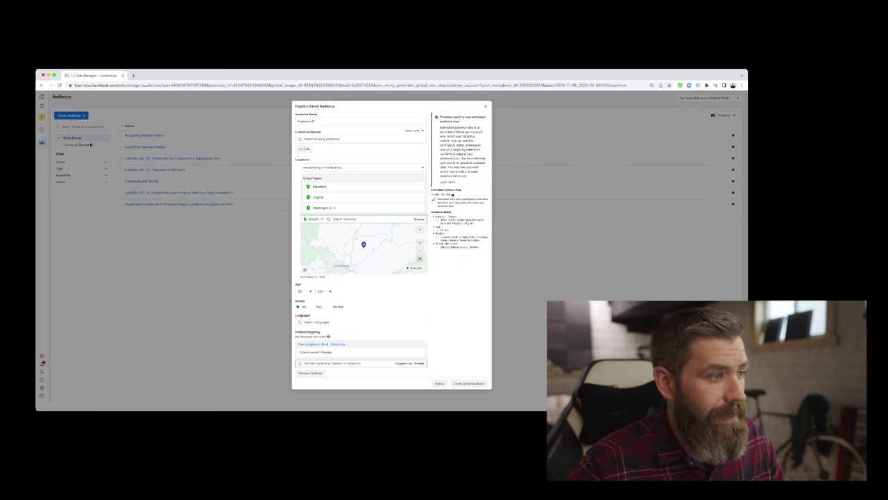
- Name the audience "Educators in the DMV" and create the saved audience
scroll(361, 243, down, 3)
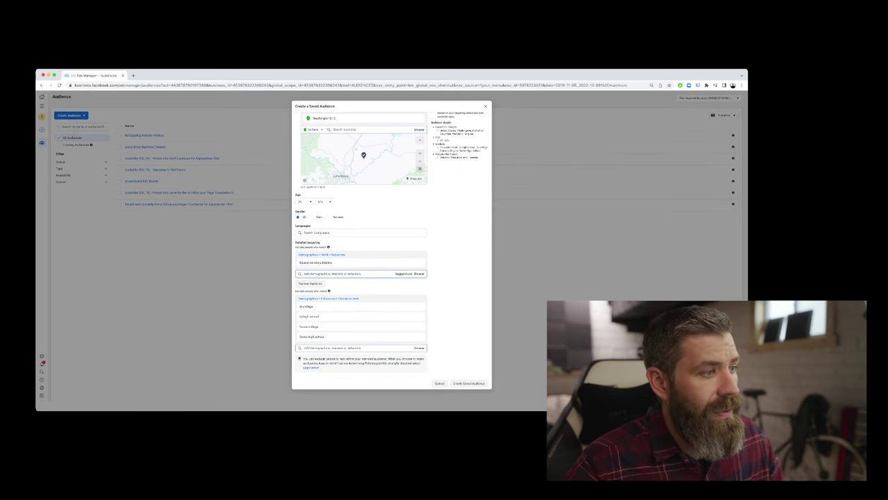
scroll(361, 243, up, 5)
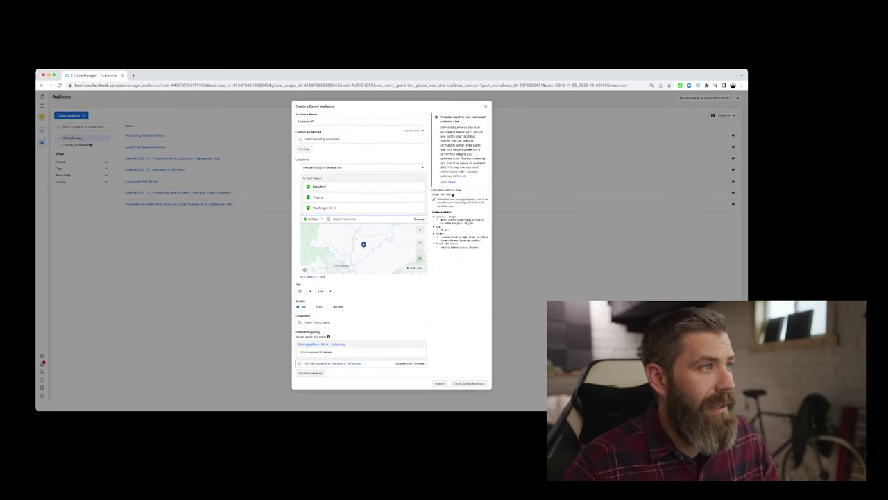
click(314, 121)
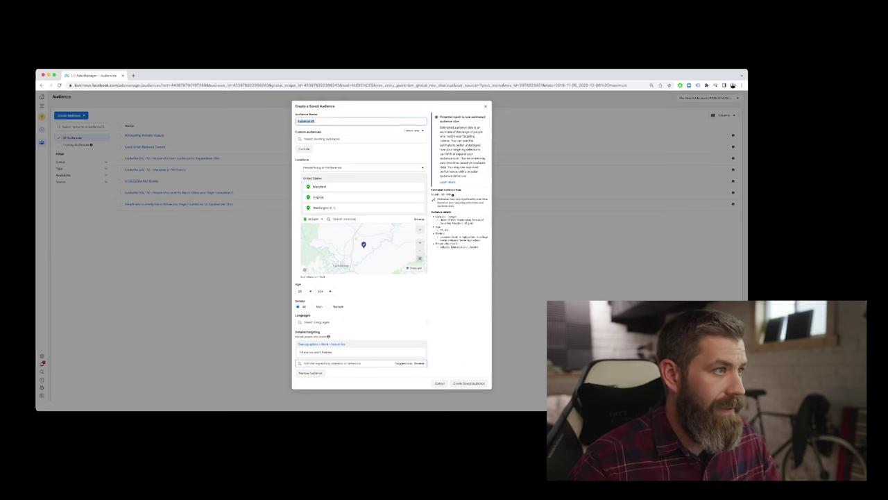
text(DMV)
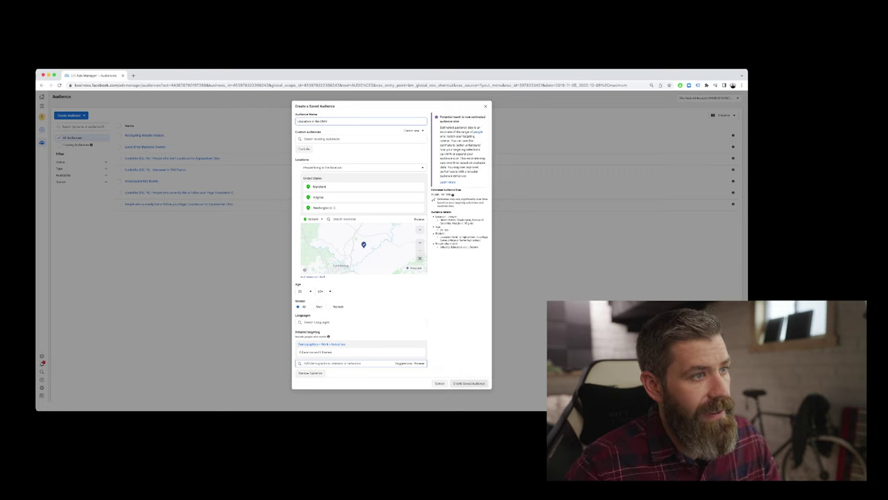
click(470, 383)
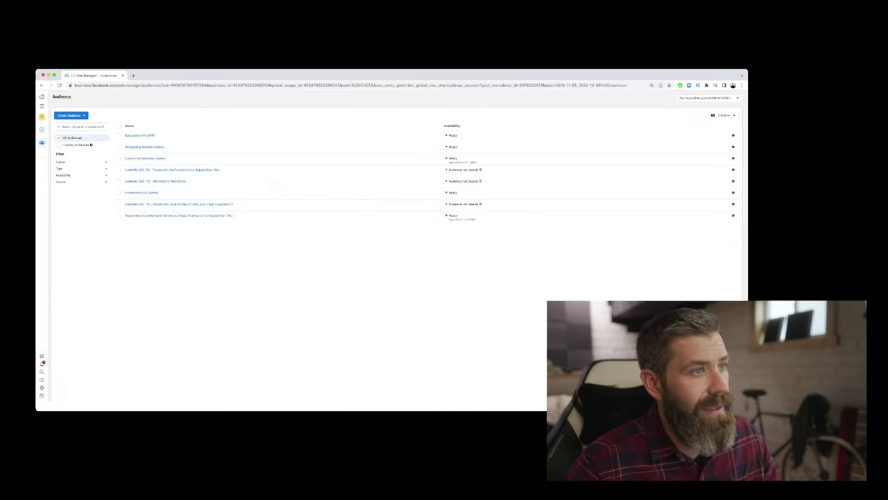